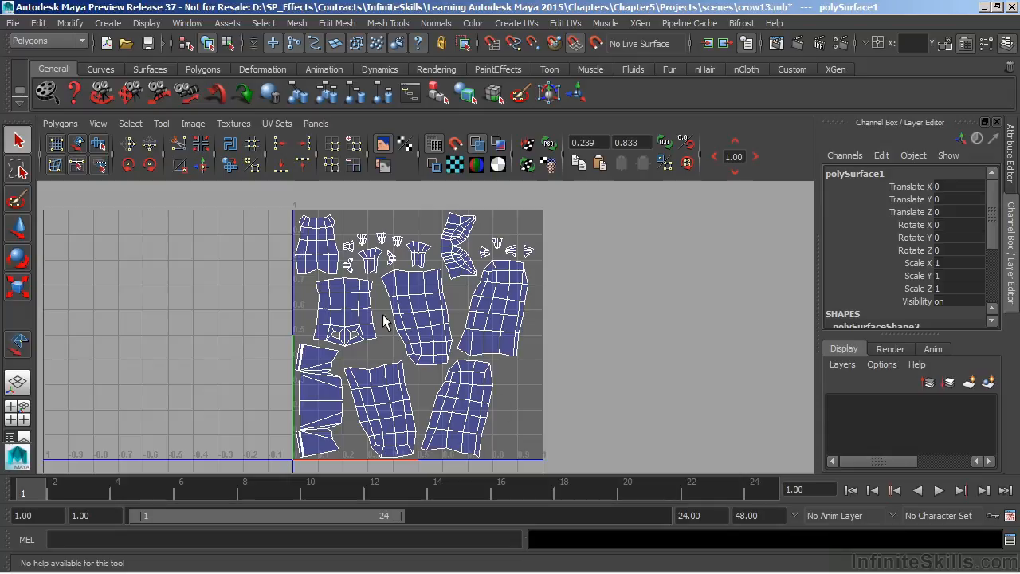
# Open the UV Snapshot options for the crow's UV layout, and move and enlarge the dialog so every setting is visible.
pyautogui.keyDown('alt'); pyautogui.moveTo(393, 307); pyautogui.dragTo(404, 287, button='middle'); pyautogui.keyUp('alt')
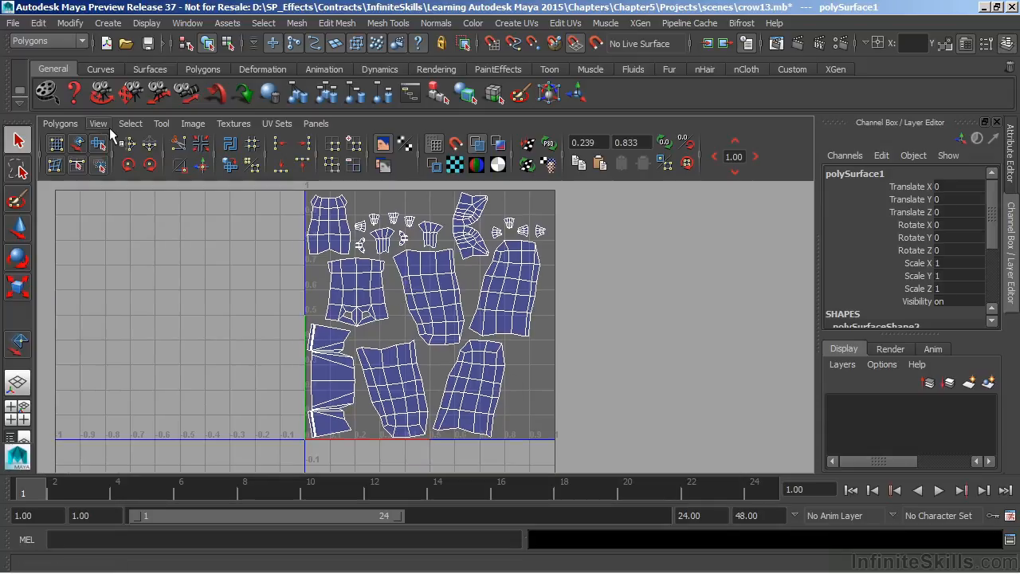
pyautogui.click(59, 122)
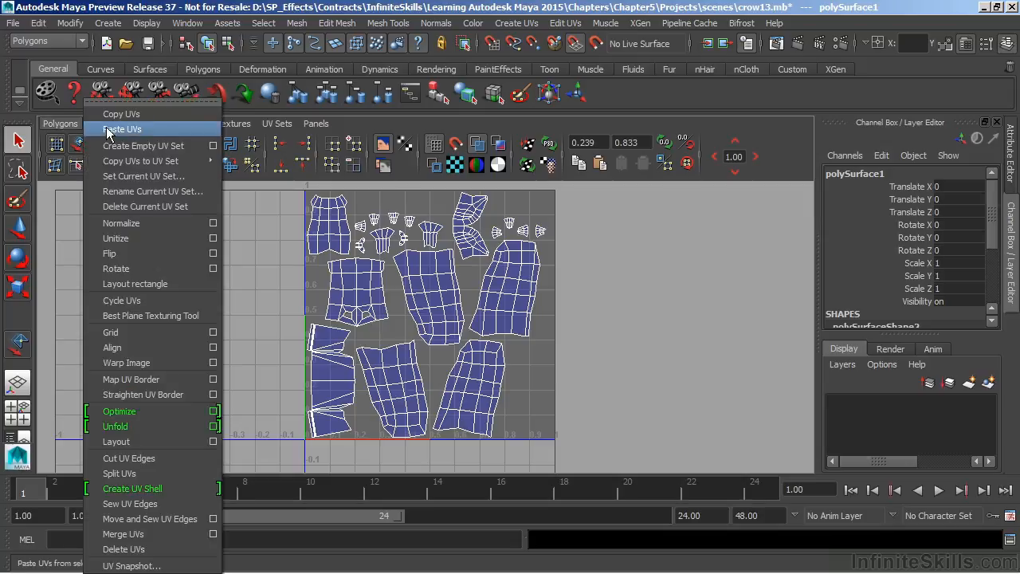
pyautogui.click(131, 566)
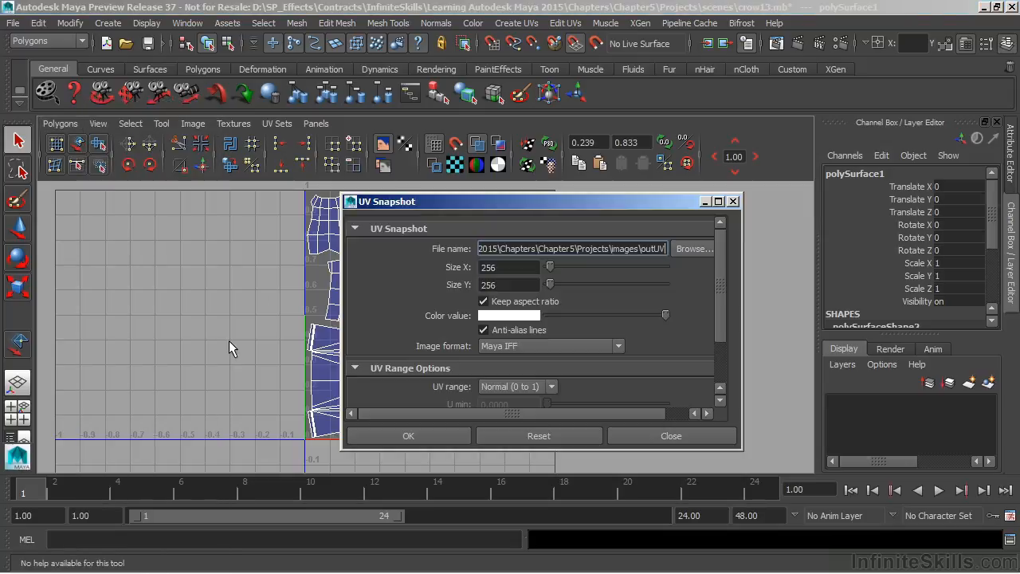
pyautogui.moveTo(442, 201); pyautogui.dragTo(652, 56)
pyautogui.keyDown('alt'); pyautogui.moveTo(429, 284); pyautogui.dragTo(325, 302, button='middle'); pyautogui.keyUp('alt')
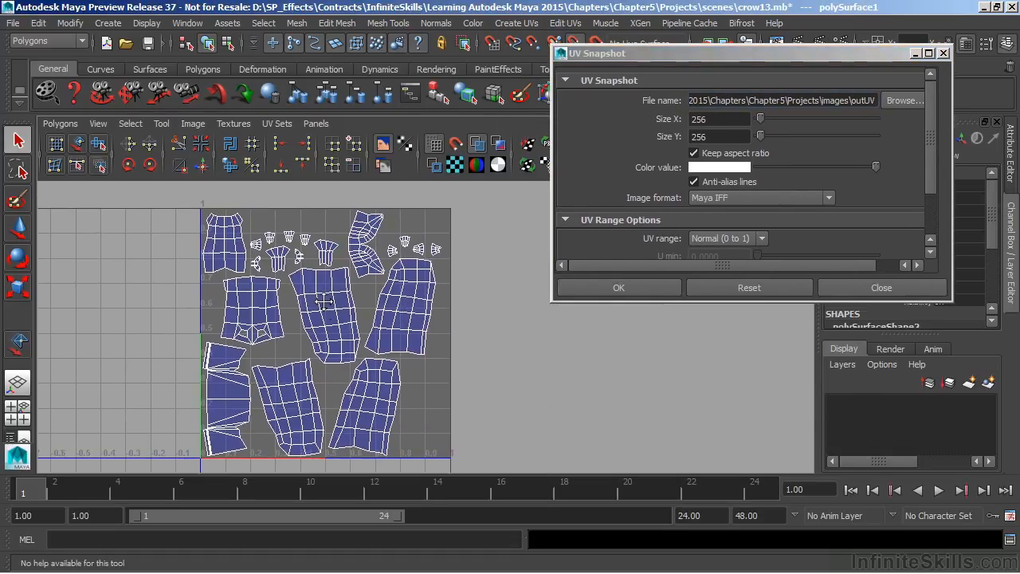
pyautogui.moveTo(555, 303); pyautogui.dragTo(503, 381)
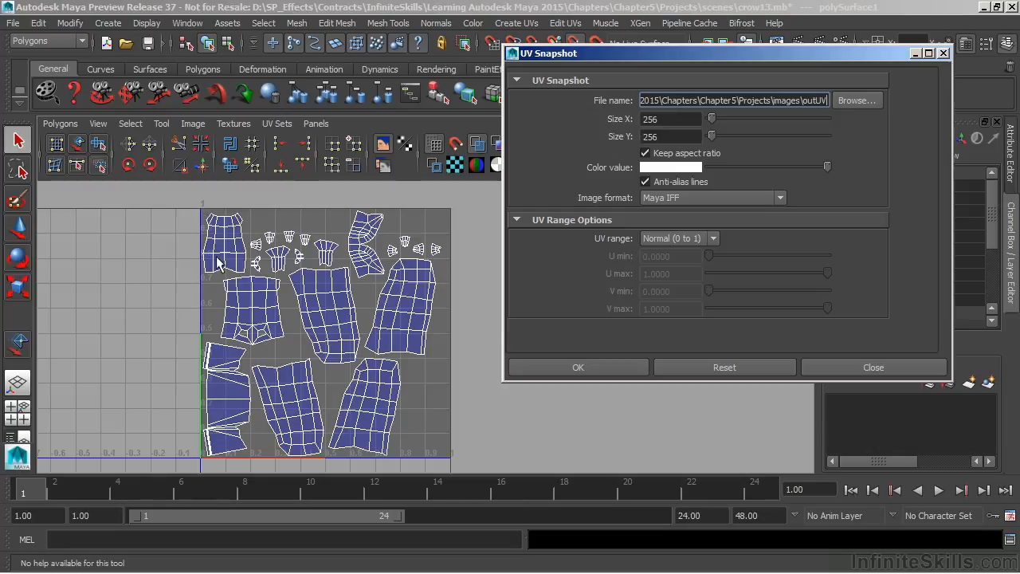
# Set the UV snapshot size to 2048 by 2048 and the image format to JPEG.
pyautogui.doubleClick(669, 118)
pyautogui.write('20')
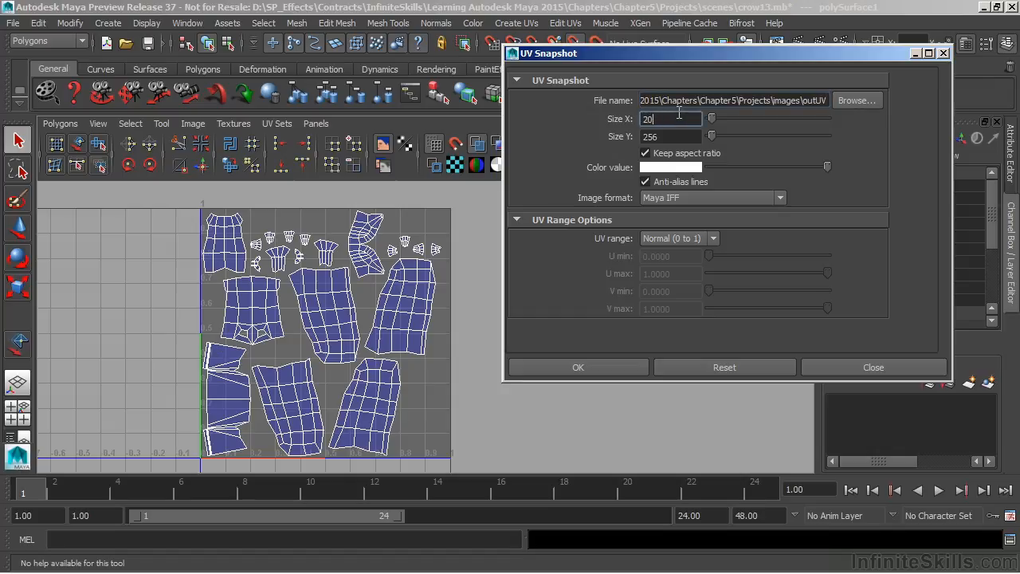
pyautogui.write('48')
pyautogui.press('Tab')
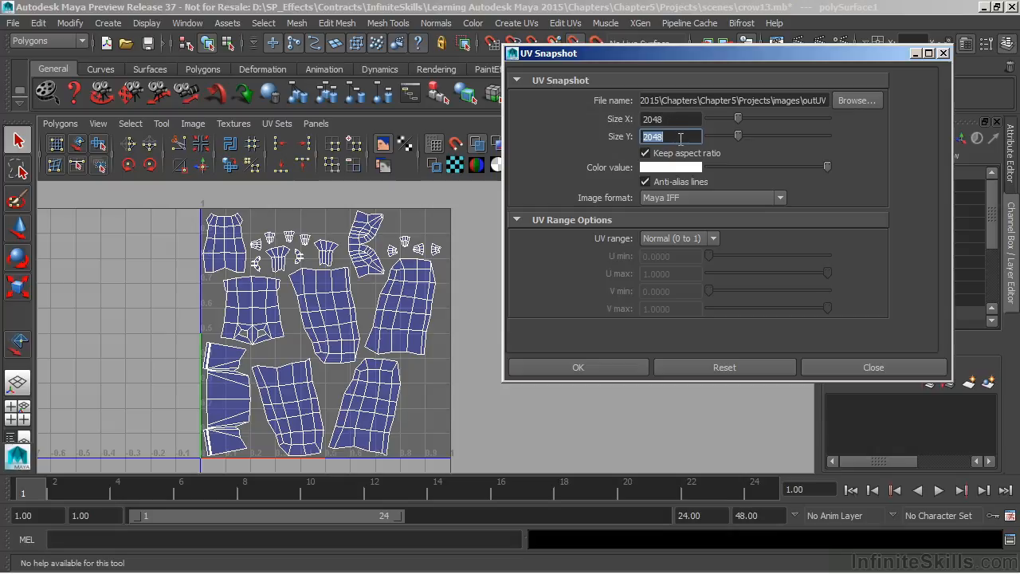
pyautogui.click(702, 197)
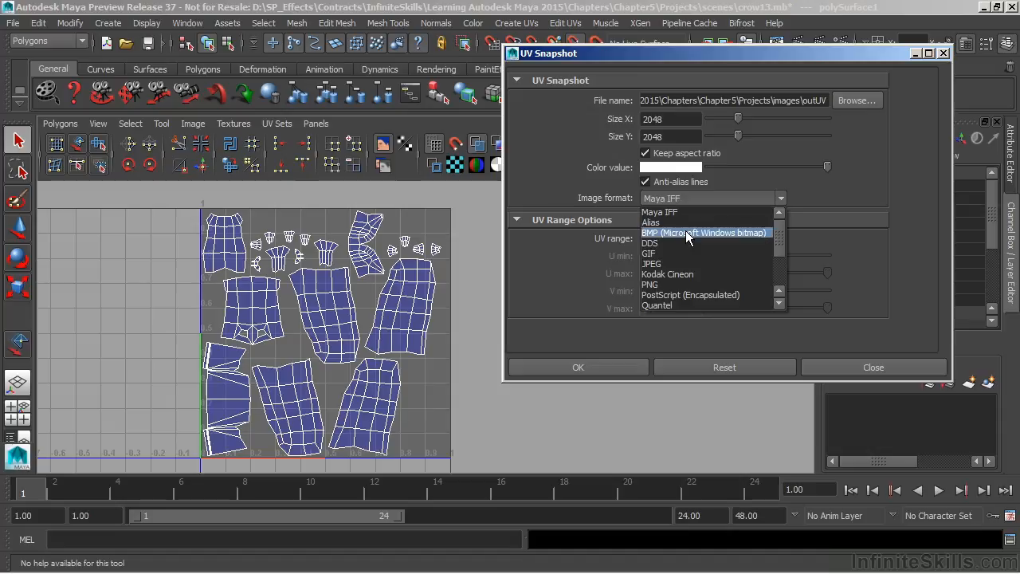
pyautogui.click(651, 264)
# Change the snapshot's file name to crowUVs, keeping the project's images folder as its location.
pyautogui.click(804, 100)
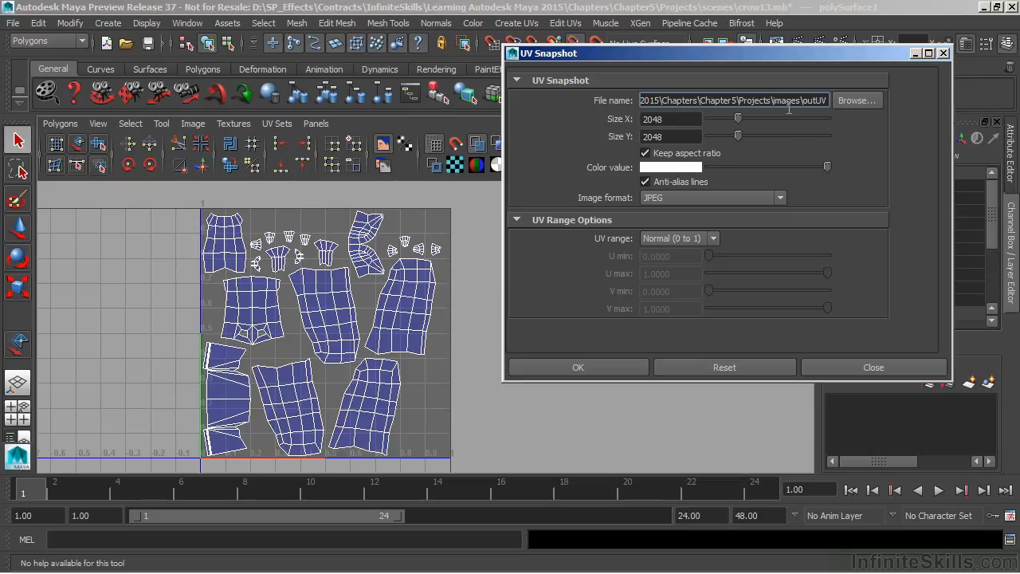
pyautogui.press('Left')
pyautogui.press('Delete')
pyautogui.press('Delete')
pyautogui.press('Delete')
pyautogui.press('Delete')
pyautogui.press('Delete')
pyautogui.write('crowUVs')
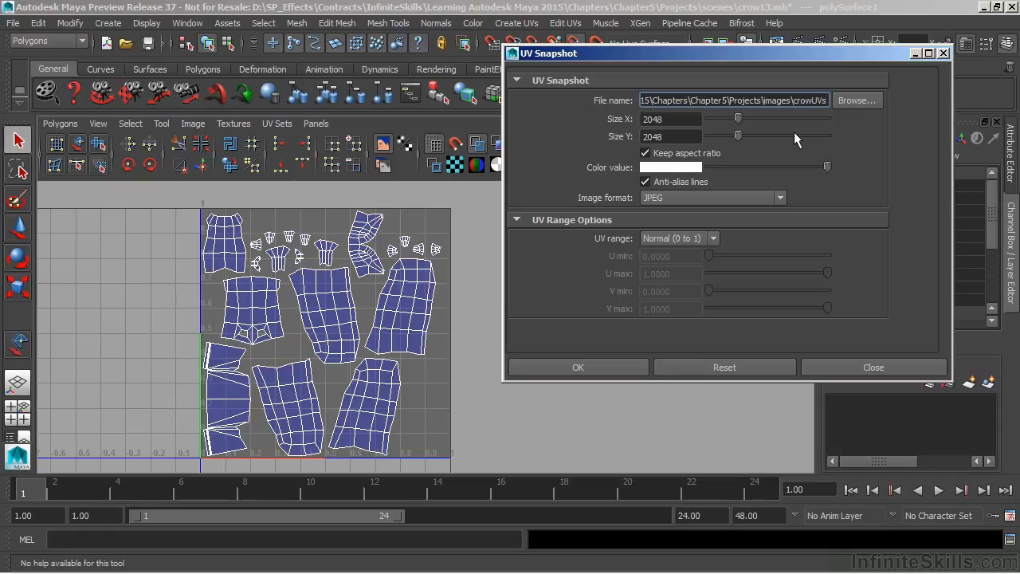
# Examine the available UV range options and the grid around the 0 to 1 UV space.
pyautogui.keyDown('alt'); pyautogui.moveTo(526, 414); pyautogui.dragTo(530, 405, button='middle'); pyautogui.keyUp('alt')
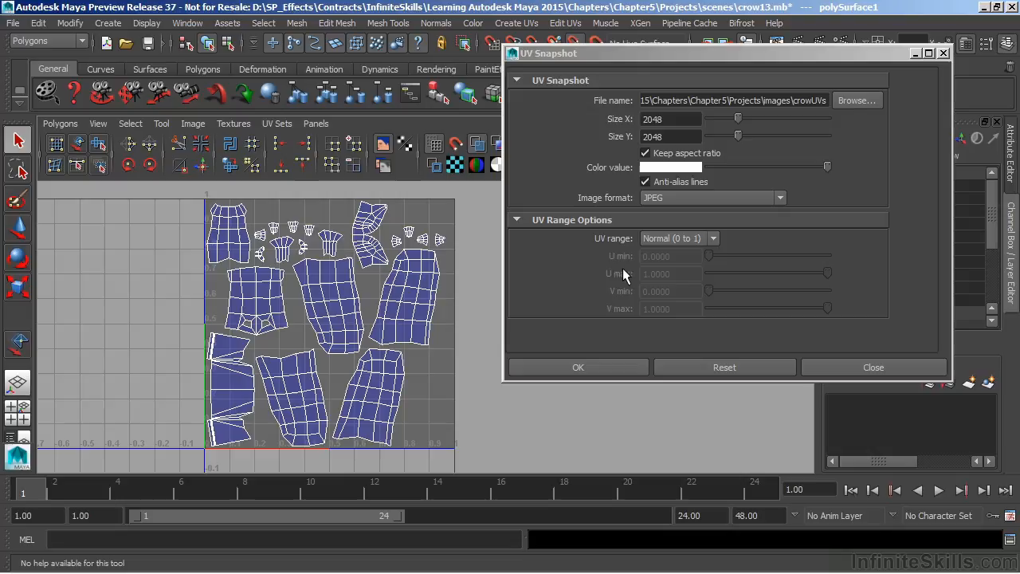
pyautogui.click(694, 239)
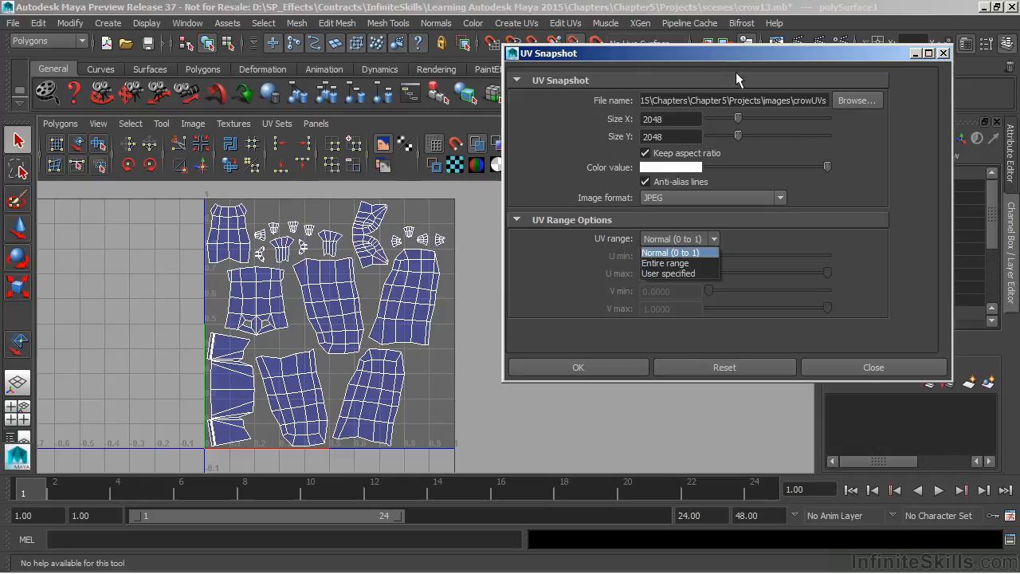
pyautogui.click(690, 49)
pyautogui.moveTo(691, 50); pyautogui.dragTo(725, 31)
pyautogui.keyDown('alt'); pyautogui.moveTo(371, 300); pyautogui.dragTo(68, 296, button='right'); pyautogui.keyUp('alt')
pyautogui.keyDown('alt'); pyautogui.moveTo(227, 307); pyautogui.dragTo(203, 276, button='middle'); pyautogui.keyUp('alt')
pyautogui.keyDown('alt'); pyautogui.moveTo(316, 330); pyautogui.dragTo(140, 341, button='right'); pyautogui.keyUp('alt')
pyautogui.keyDown('alt'); pyautogui.moveTo(225, 328); pyautogui.dragTo(204, 298, button='middle'); pyautogui.keyUp('alt')
pyautogui.keyDown('alt'); pyautogui.moveTo(281, 334); pyautogui.dragTo(192, 312, button='right'); pyautogui.keyUp('alt')
pyautogui.keyDown('alt'); pyautogui.moveTo(194, 311); pyautogui.dragTo(202, 315, button='middle'); pyautogui.keyUp('alt')
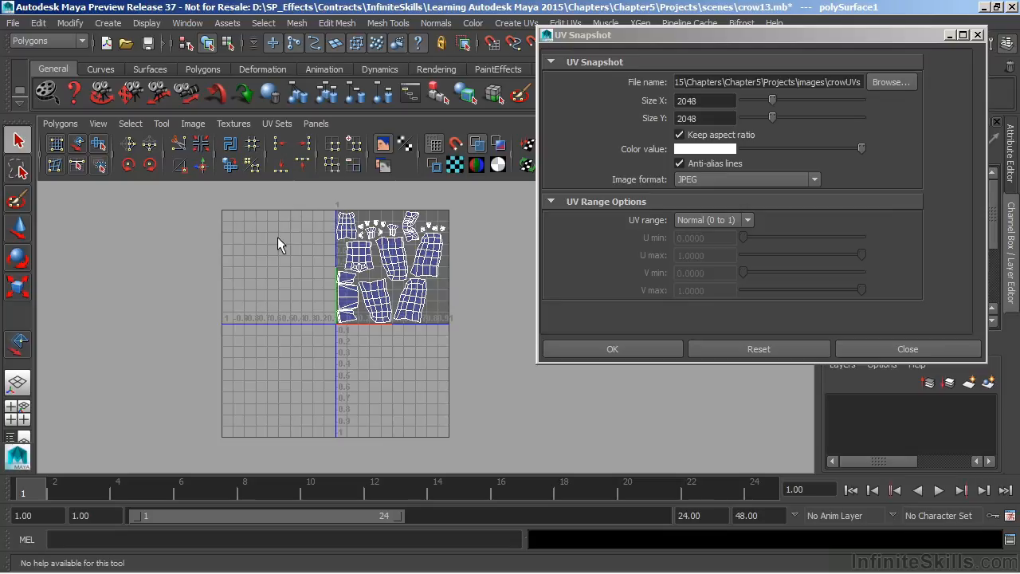
pyautogui.keyDown('alt'); pyautogui.moveTo(483, 360); pyautogui.dragTo(344, 348, button='middle'); pyautogui.keyUp('alt')
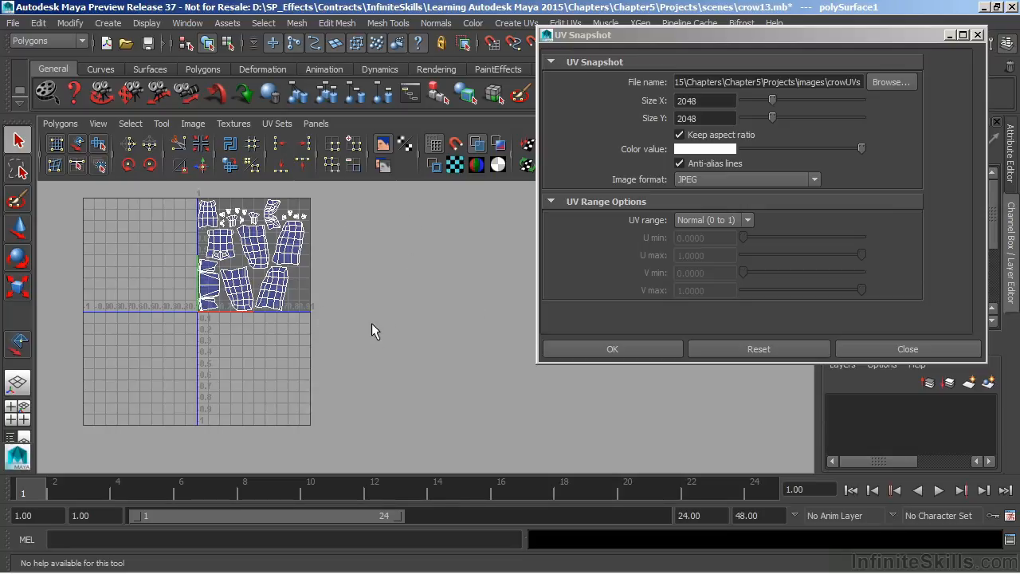
pyautogui.keyDown('alt'); pyautogui.moveTo(366, 300); pyautogui.dragTo(396, 345, button='middle'); pyautogui.keyUp('alt')
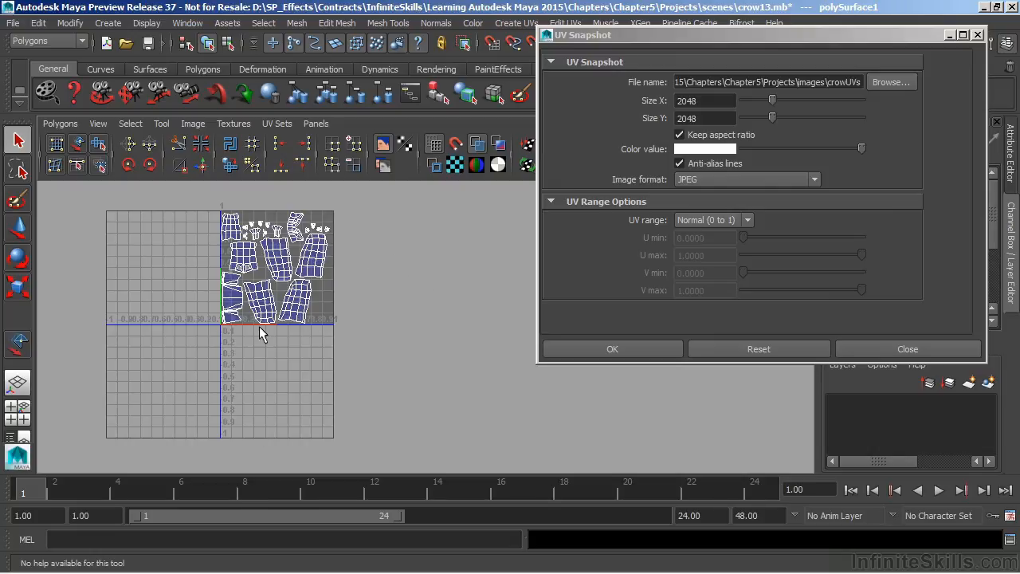
pyautogui.keyDown('alt'); pyautogui.moveTo(294, 330); pyautogui.dragTo(331, 332, button='middle'); pyautogui.keyUp('alt')
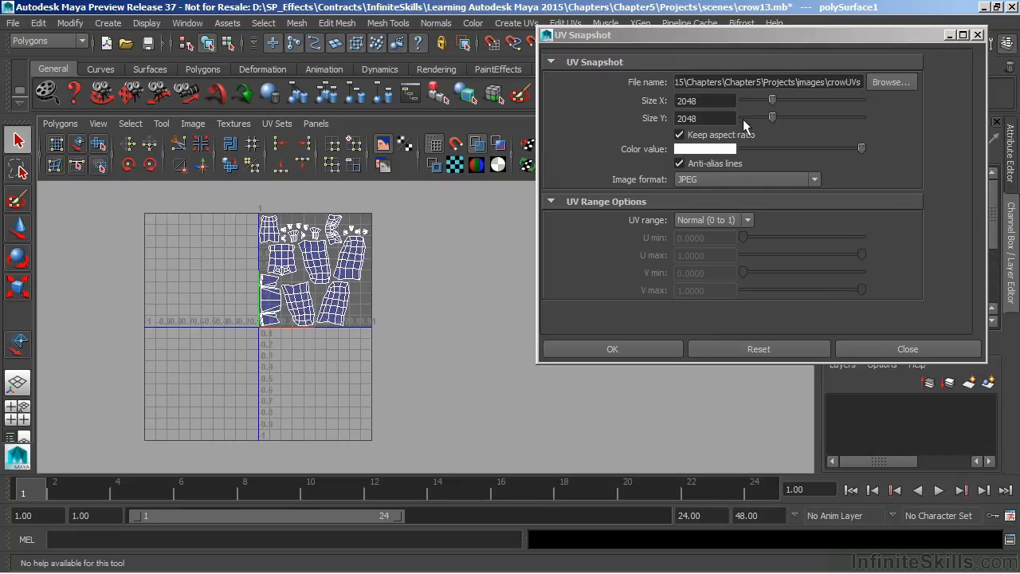
# Export the UV snapshot, overwriting the existing crowUVs file.
pyautogui.click(614, 348)
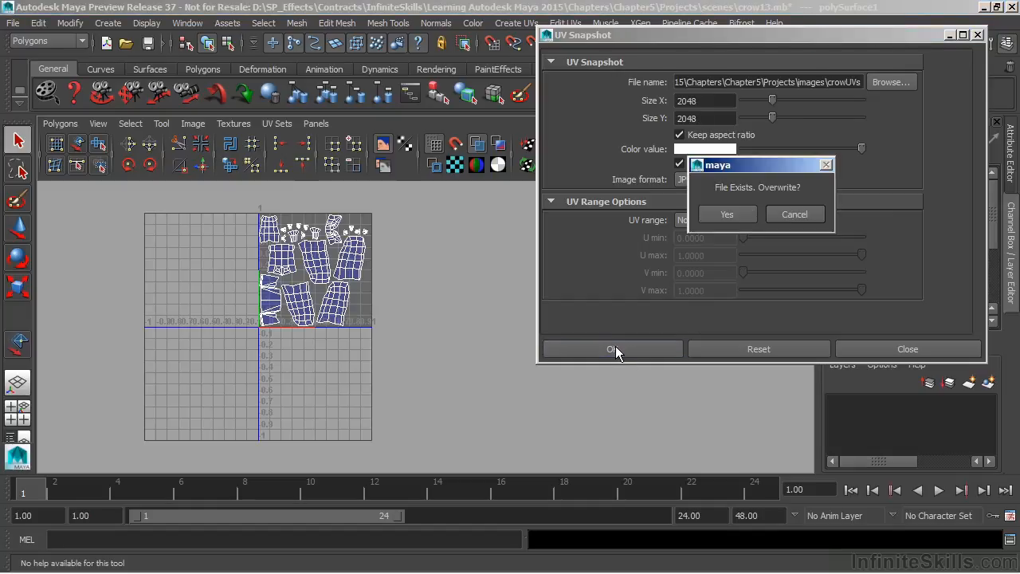
pyautogui.click(703, 220)
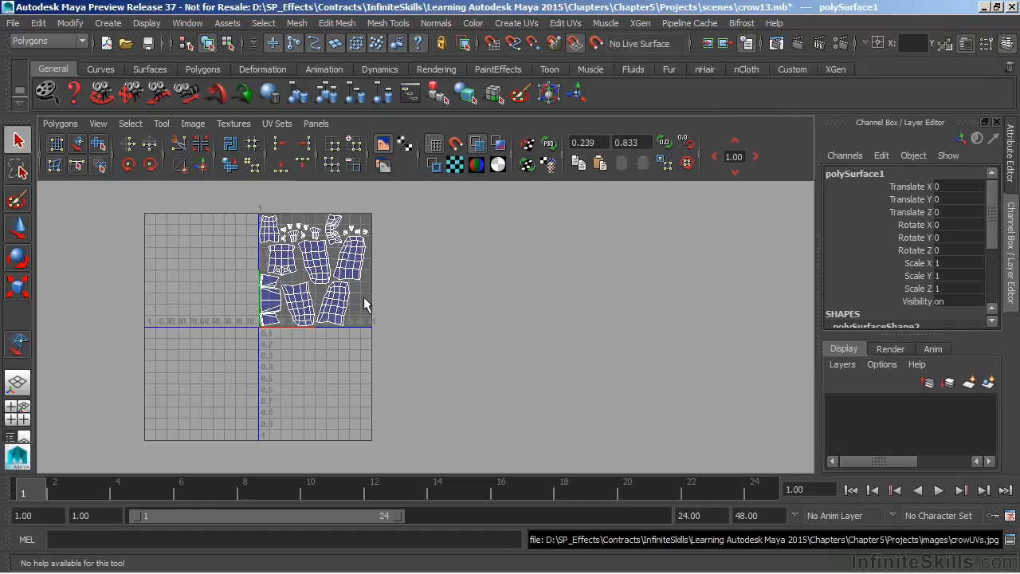
pyautogui.keyDown('alt'); pyautogui.moveTo(353, 289); pyautogui.dragTo(417, 288, button='middle'); pyautogui.keyUp('alt')
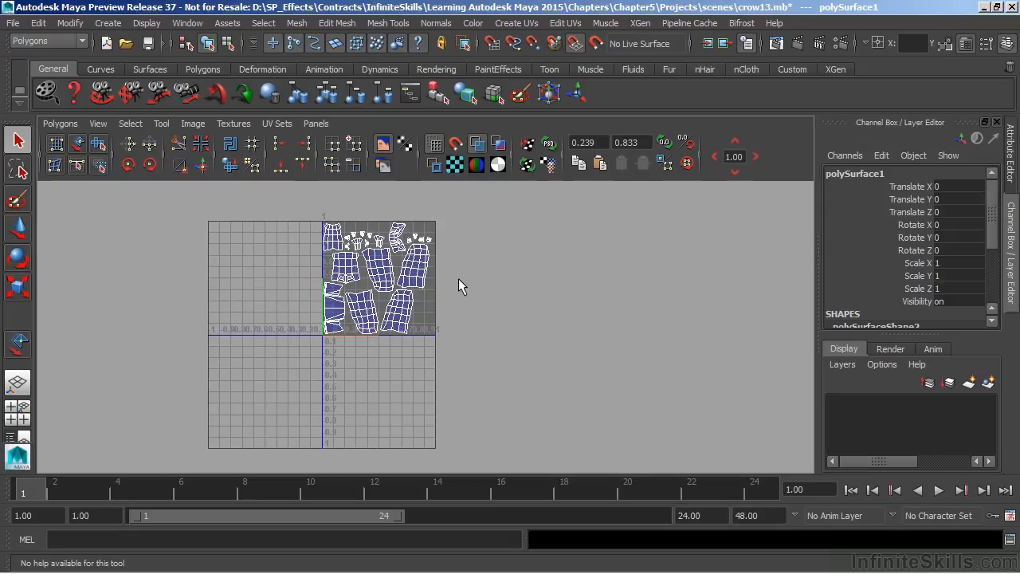
# Switch to Windows Explorer to preview crowUVs.jpg in the images folder, and view the painted texture crow_DIFF.jpg in Windows Photo Viewer.
pyautogui.hotkey('alt', 'Tab')
pyautogui.hotkey('alt', 'Tab')
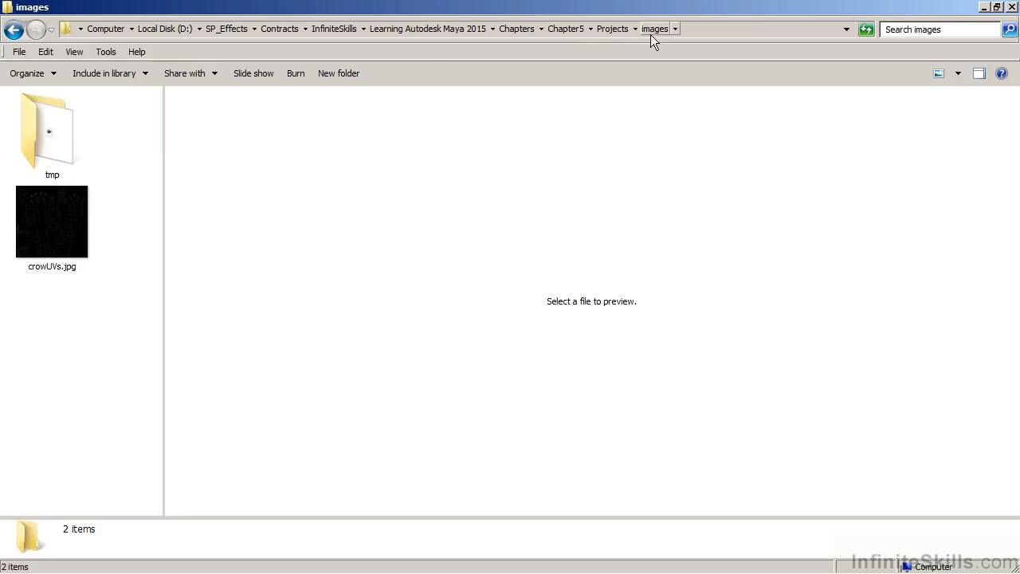
pyautogui.click(66, 225)
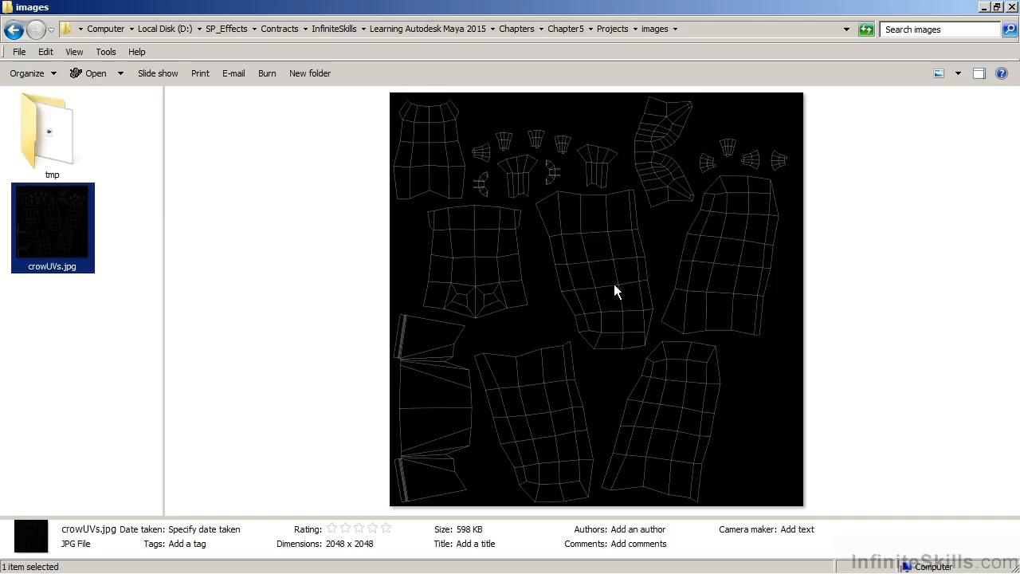
pyautogui.hotkey('alt', 'Tab')
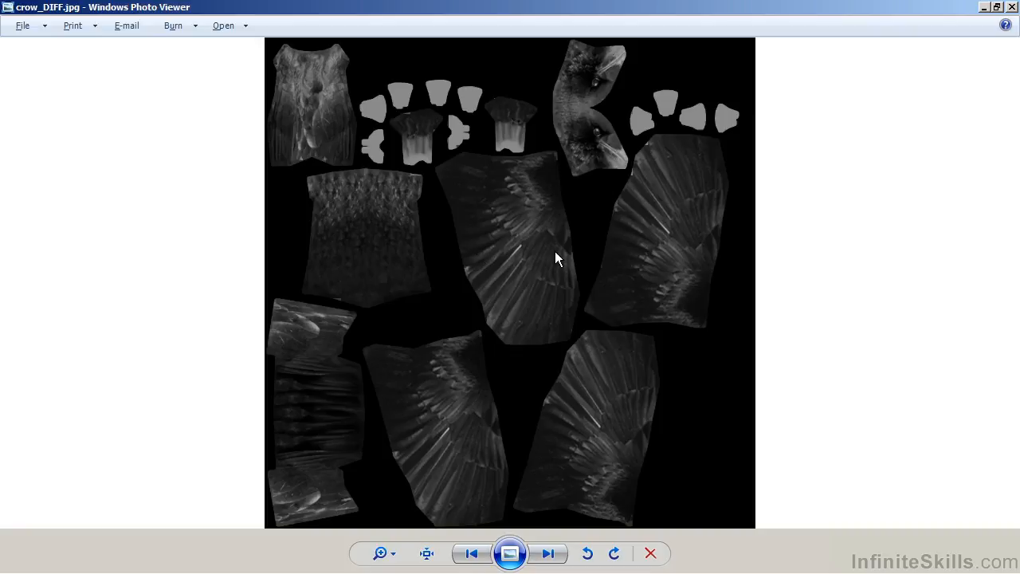
# Switch back to Maya and display the selected crow model in the perspective view instead of the UV layout.
pyautogui.hotkey('alt', 'Tab')
pyautogui.hotkey('alt', 'Tab')
pyautogui.hotkey('alt', 'Tab')
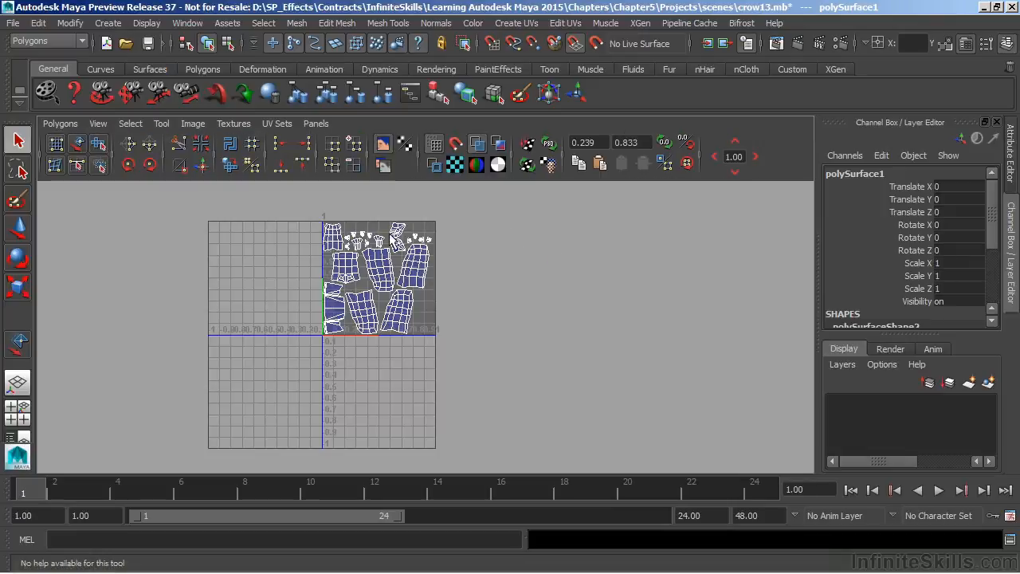
pyautogui.press('space')
pyautogui.press('space')
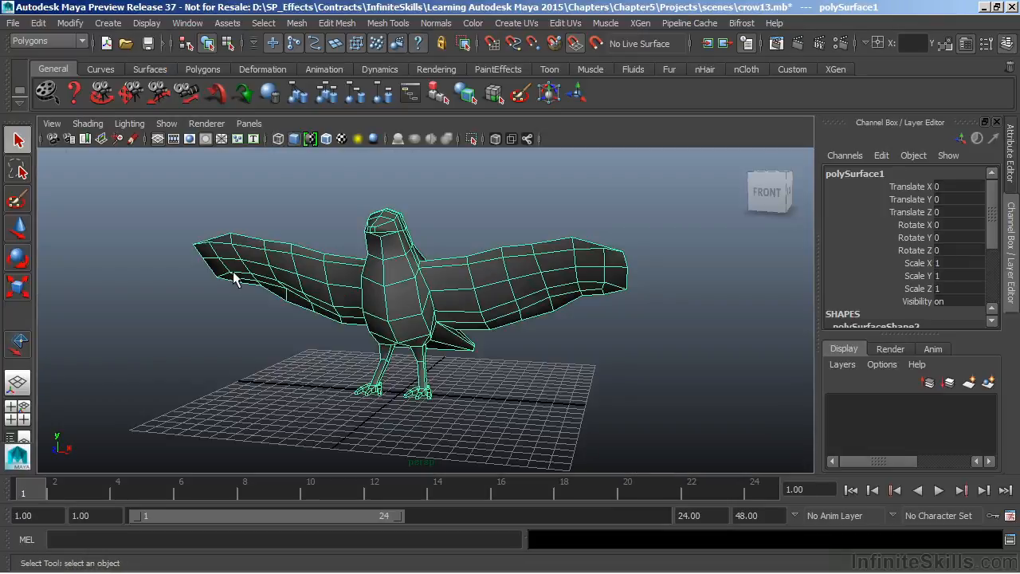
pyautogui.keyDown('alt'); pyautogui.moveTo(333, 276); pyautogui.dragTo(446, 215); pyautogui.keyUp('alt')
pyautogui.click(479, 184)
pyautogui.keyDown('alt'); pyautogui.moveTo(479, 185); pyautogui.dragTo(487, 271); pyautogui.keyUp('alt')
pyautogui.click(433, 293)
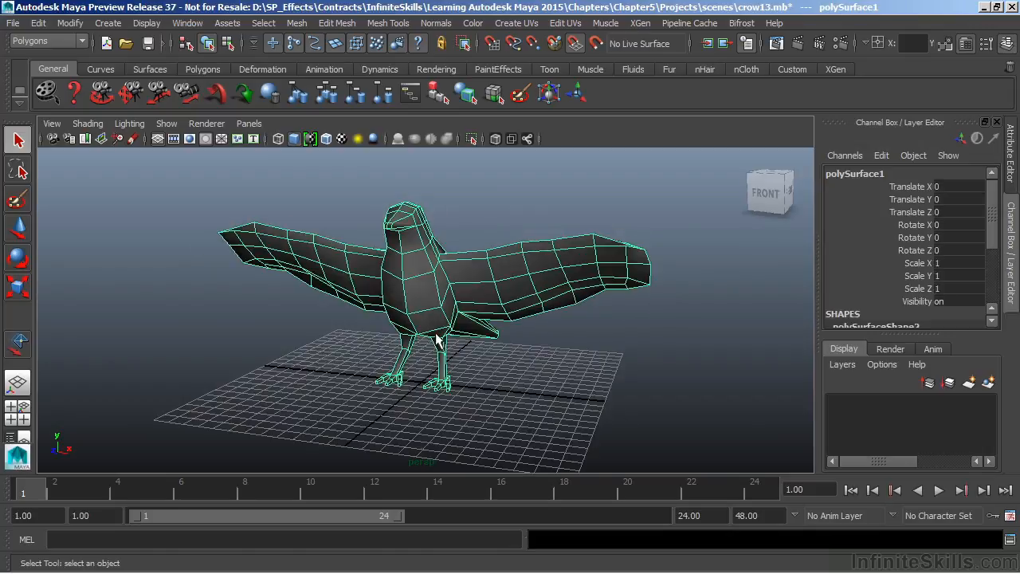
# Soften the edges of the crow mesh and return it to object mode.
pyautogui.click(436, 22)
pyautogui.click(464, 172)
pyautogui.moveTo(377, 269); pyautogui.dragTo(472, 176, button='right')
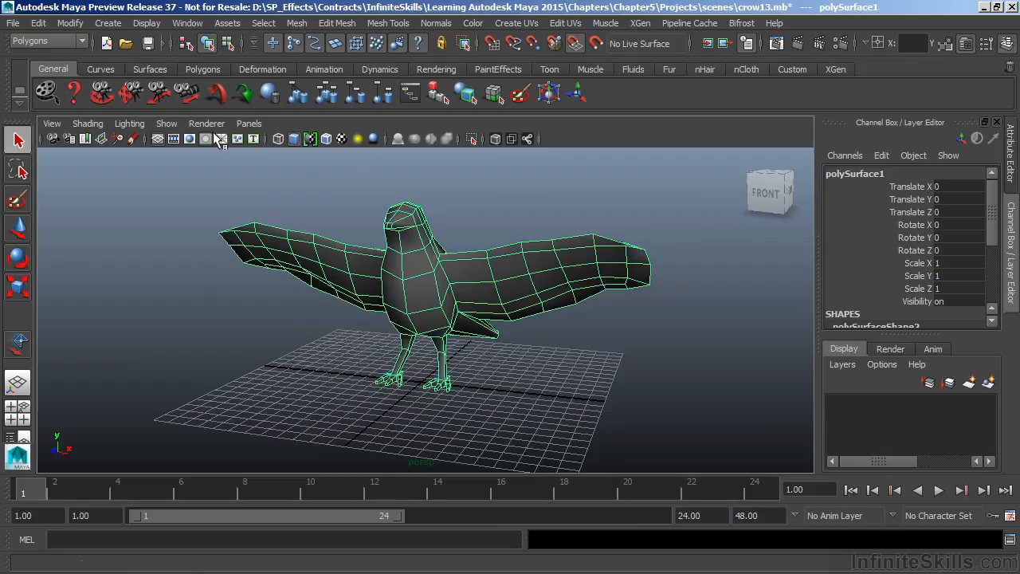
# Delete the crow mesh's construction history and rename the object as crow.
pyautogui.click(39, 22)
pyautogui.moveTo(103, 188)
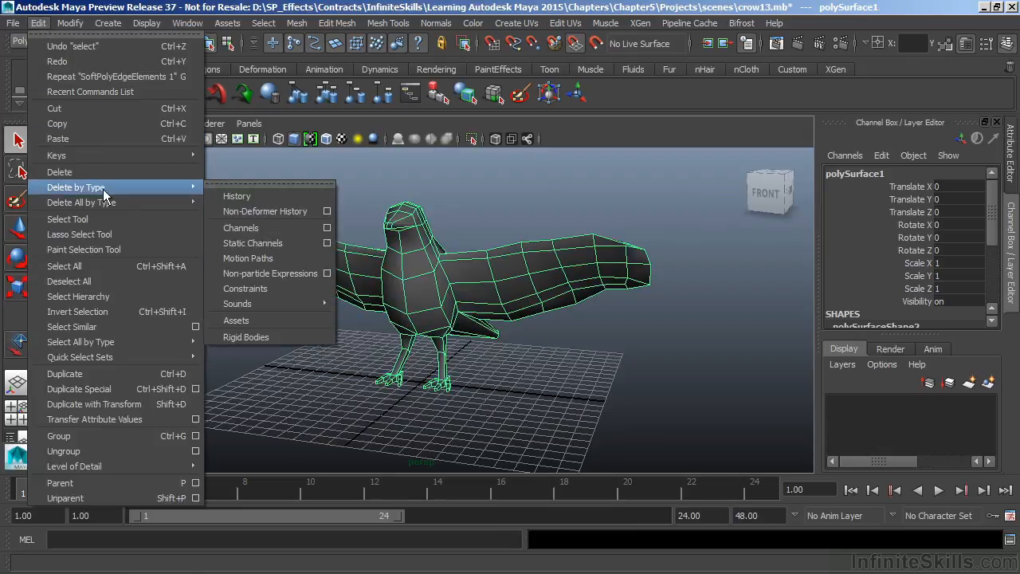
pyautogui.click(248, 196)
pyautogui.doubleClick(877, 173)
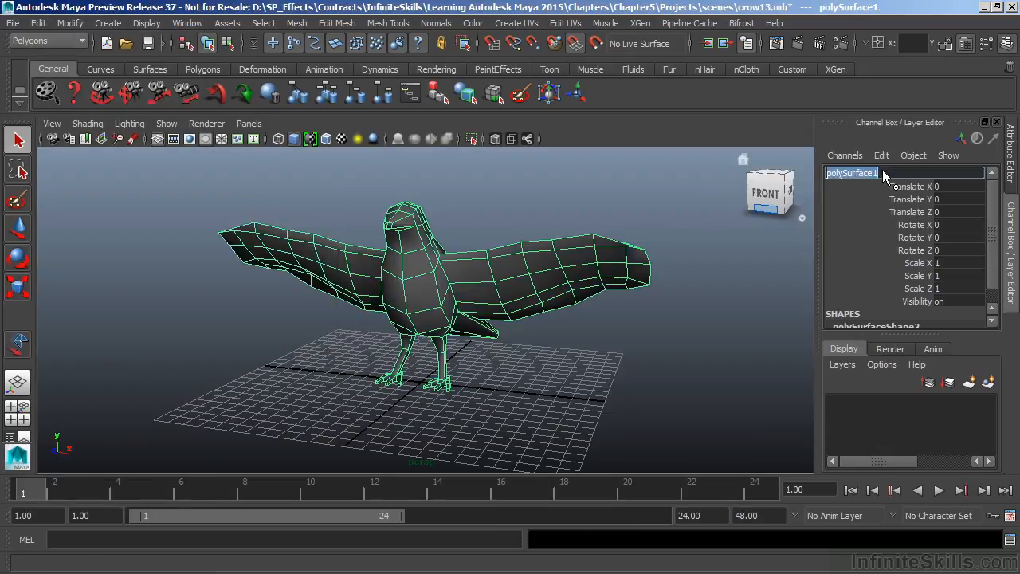
pyautogui.write('crow')
pyautogui.press('Return')
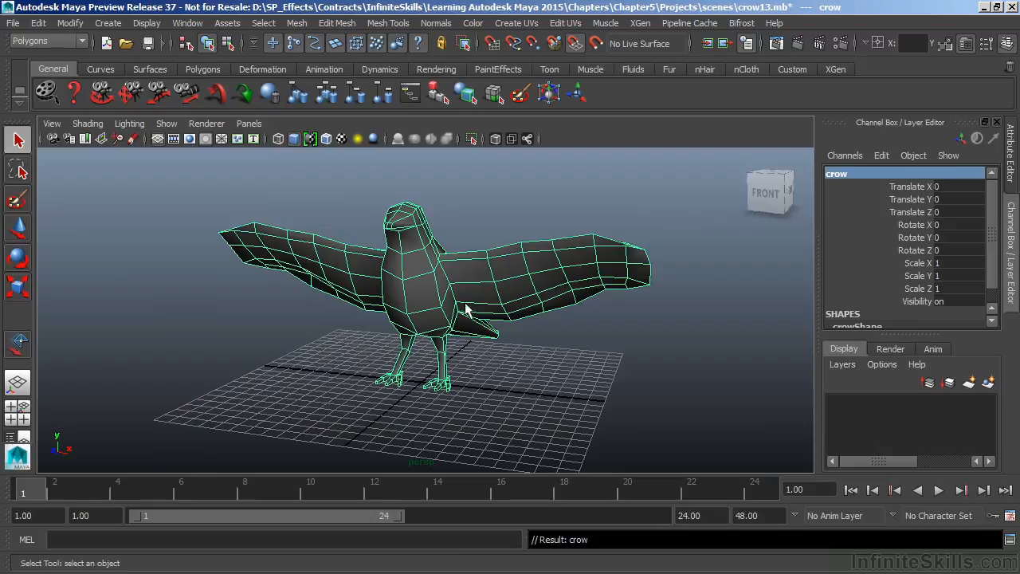
# Assign a new Blinn material to the crow.
pyautogui.rightClick(417, 263)
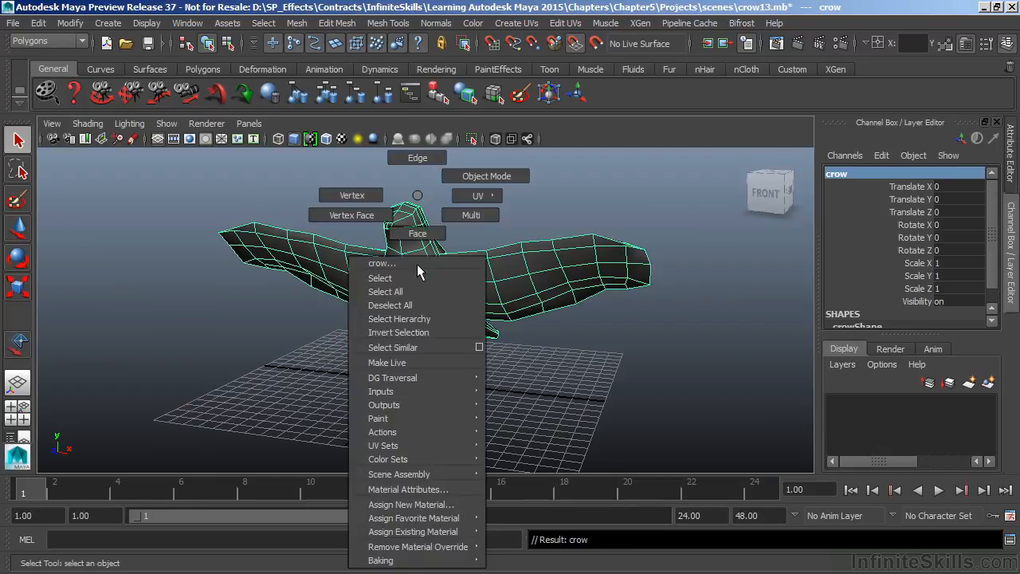
pyautogui.moveTo(425, 518)
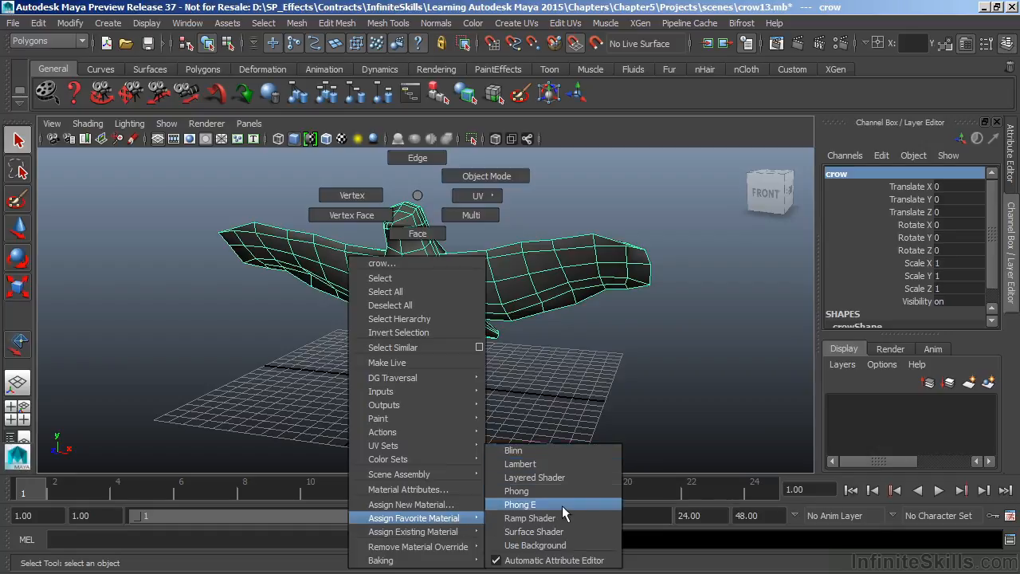
pyautogui.click(514, 451)
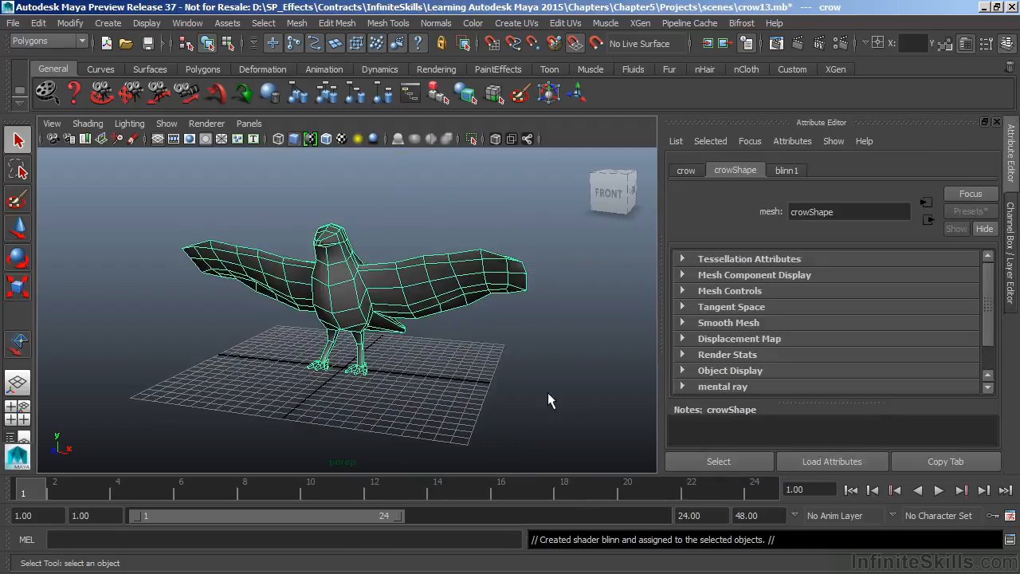
# Change the type of the crow's new Blinn material to Anisotropic.
pyautogui.click(794, 171)
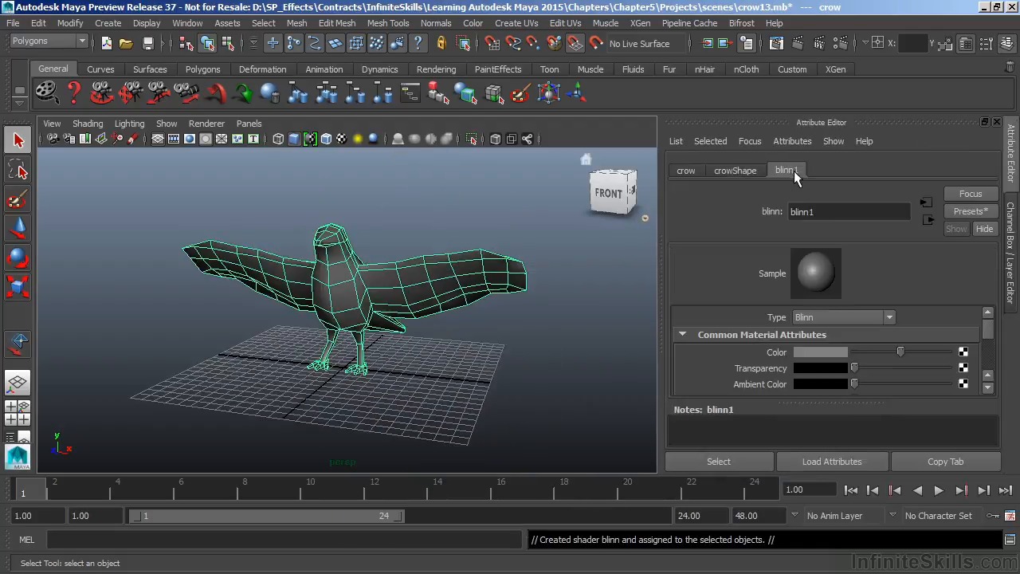
pyautogui.click(817, 316)
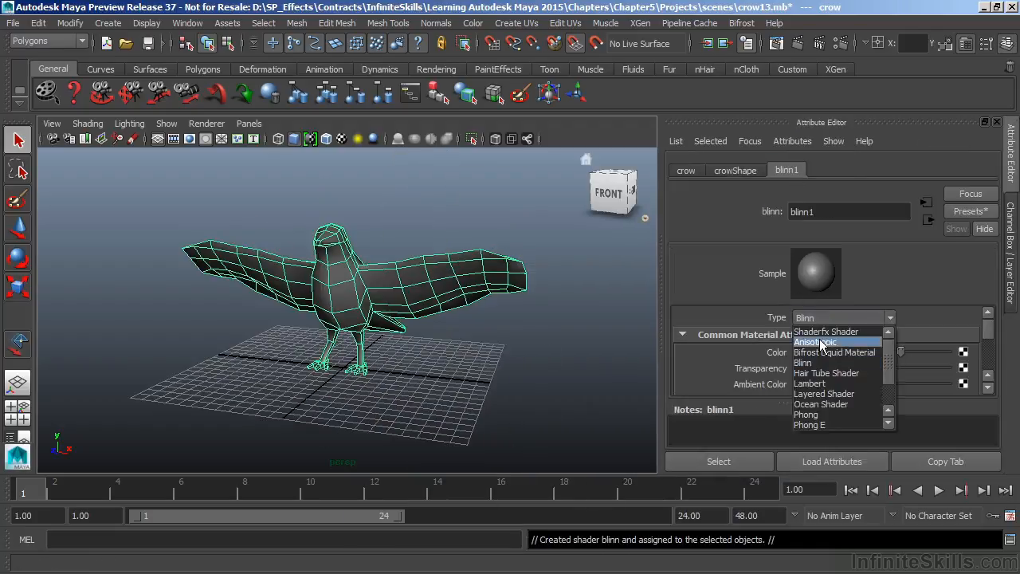
pyautogui.click(822, 343)
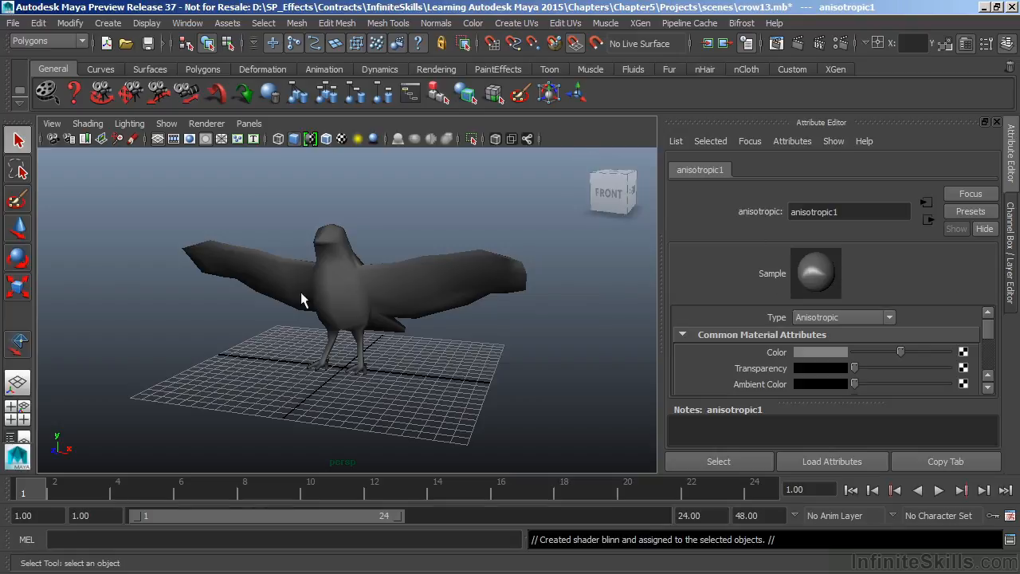
# Switch the perspective view's renderer to Viewport 2.0 to preview the crow's anisotropic highlights.
pyautogui.keyDown('alt'); pyautogui.moveTo(417, 307); pyautogui.dragTo(336, 272); pyautogui.keyUp('alt')
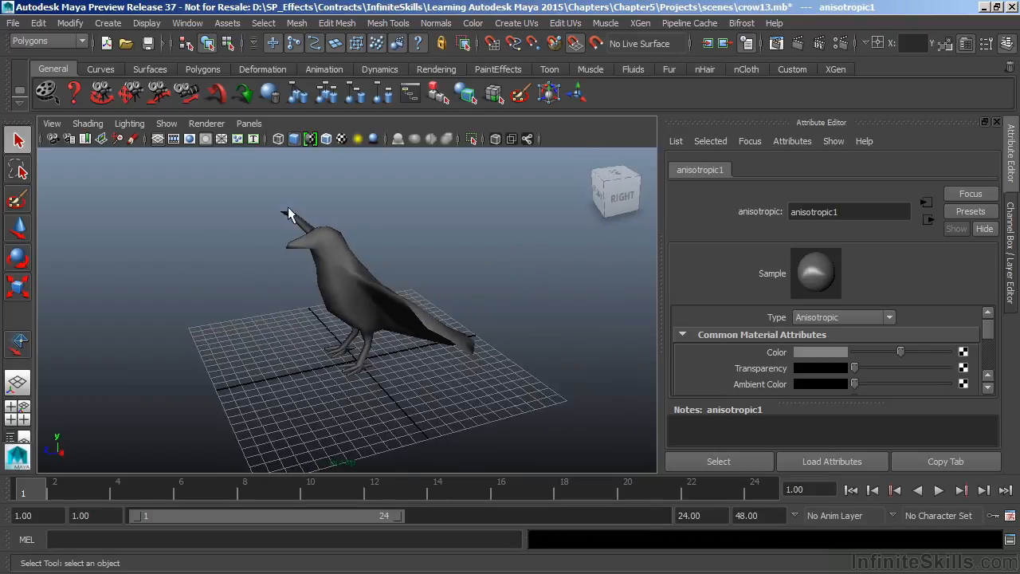
pyautogui.click(208, 123)
pyautogui.click(225, 148)
pyautogui.keyDown('alt'); pyautogui.moveTo(331, 341); pyautogui.dragTo(401, 303); pyautogui.keyUp('alt')
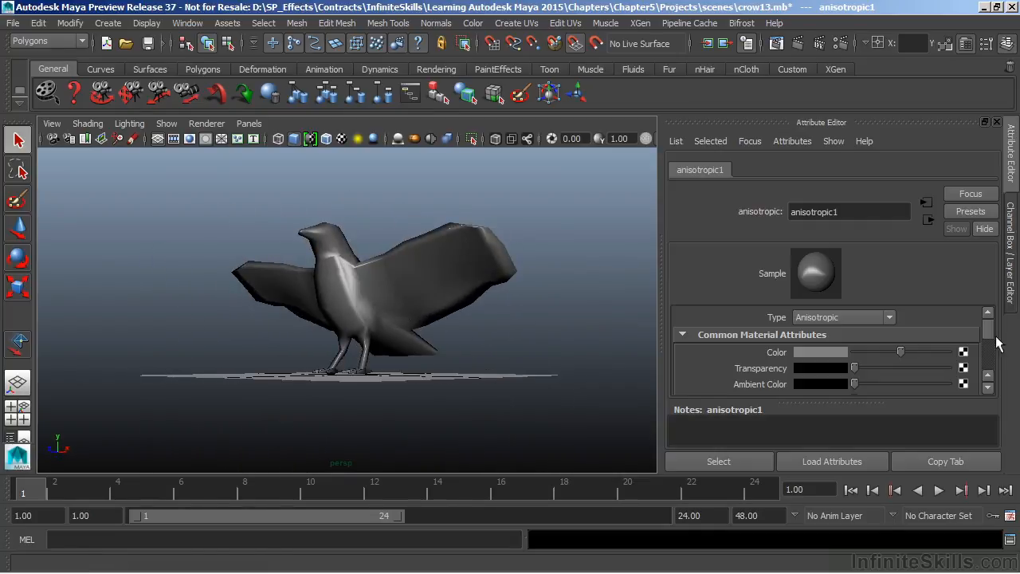
# Connect a new File texture to the Color attribute of the crow's anisotropic material.
pyautogui.click(806, 274)
pyautogui.click(964, 353)
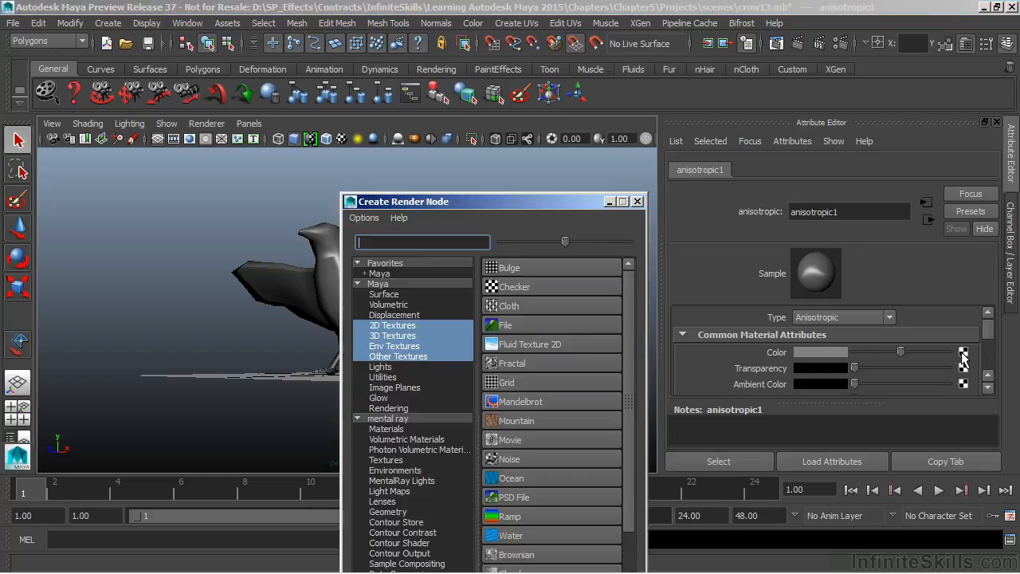
pyautogui.moveTo(509, 198); pyautogui.dragTo(438, 60)
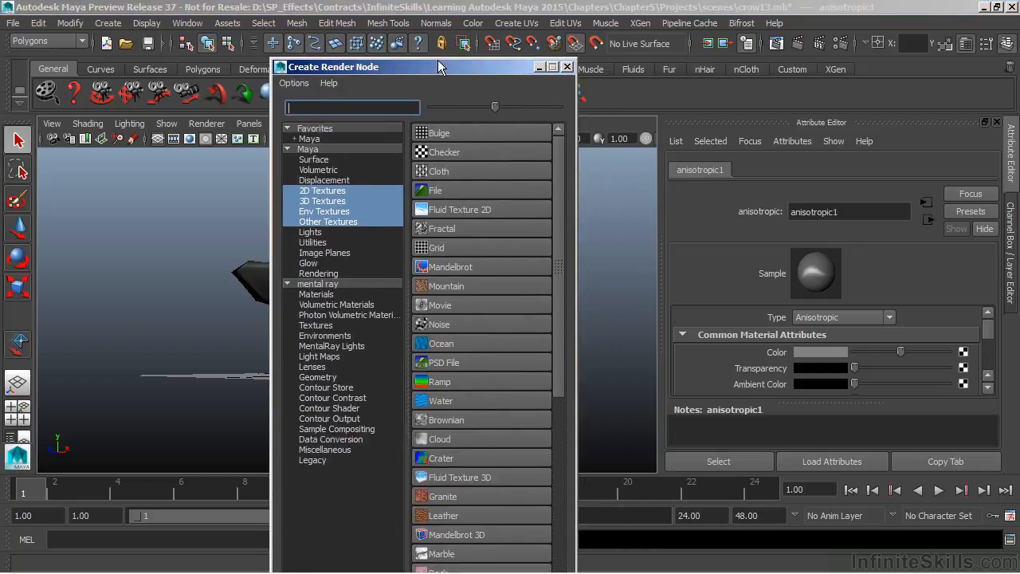
pyautogui.click(445, 190)
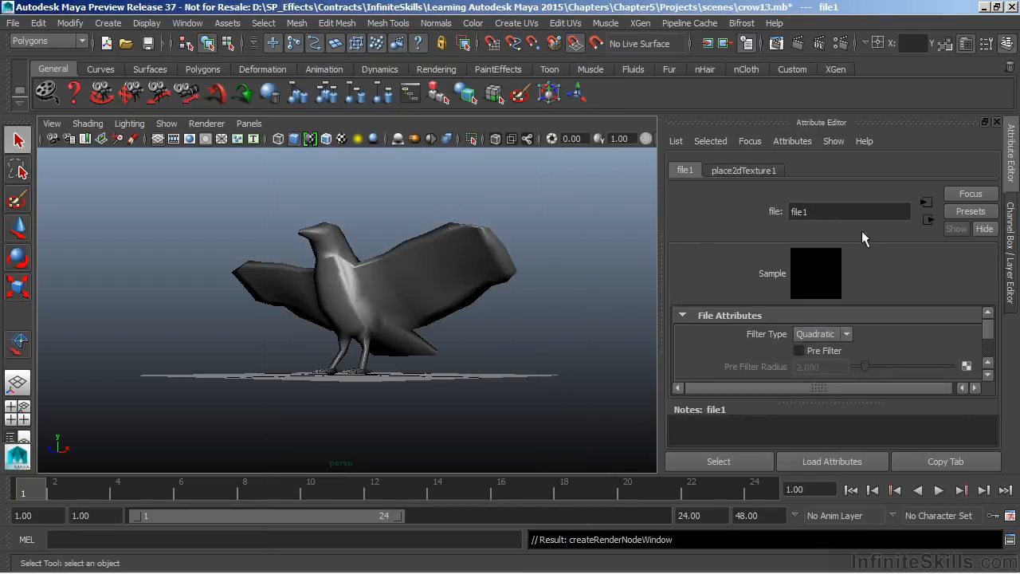
# Load crow_DIFF.jpg from the project's sourceimages folder as the image of the color File texture.
pyautogui.click(989, 375)
pyautogui.click(989, 375)
pyautogui.click(989, 375)
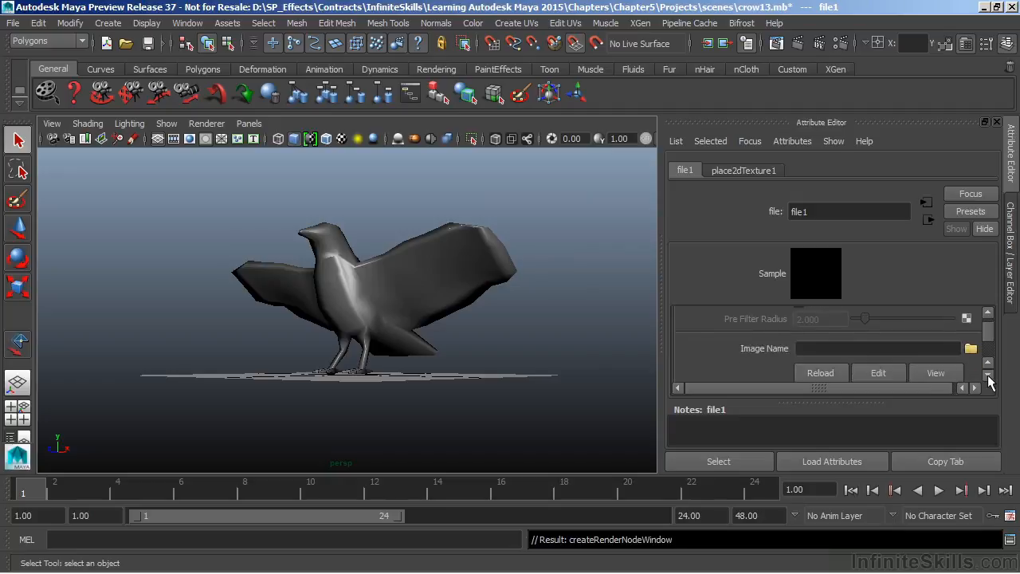
pyautogui.click(988, 375)
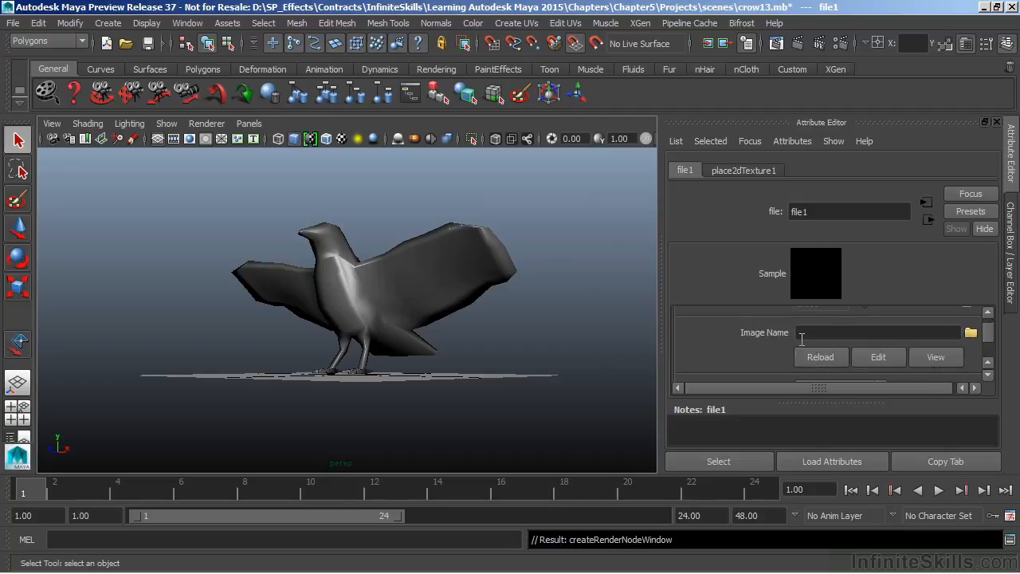
pyautogui.click(972, 333)
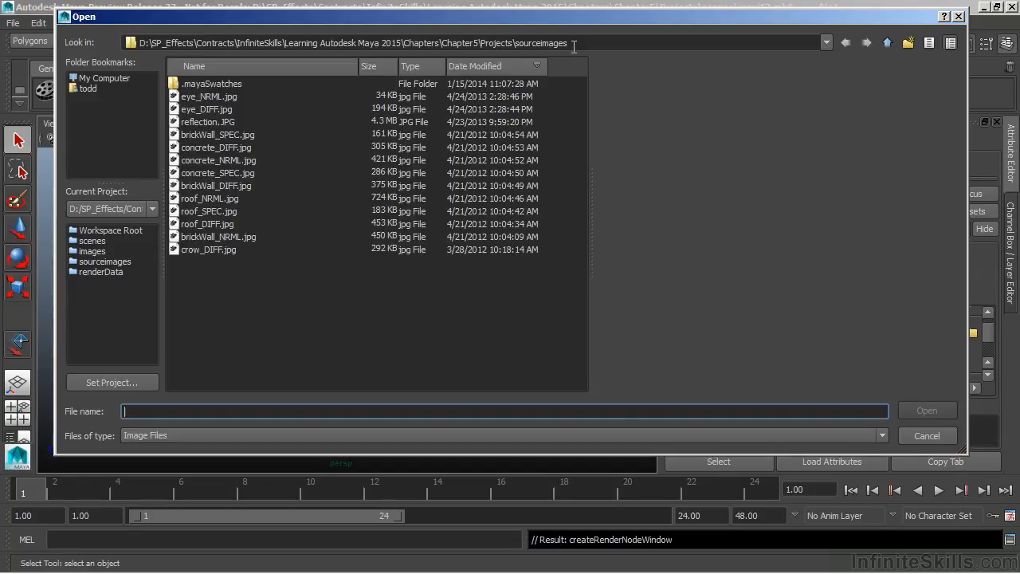
pyautogui.click(200, 249)
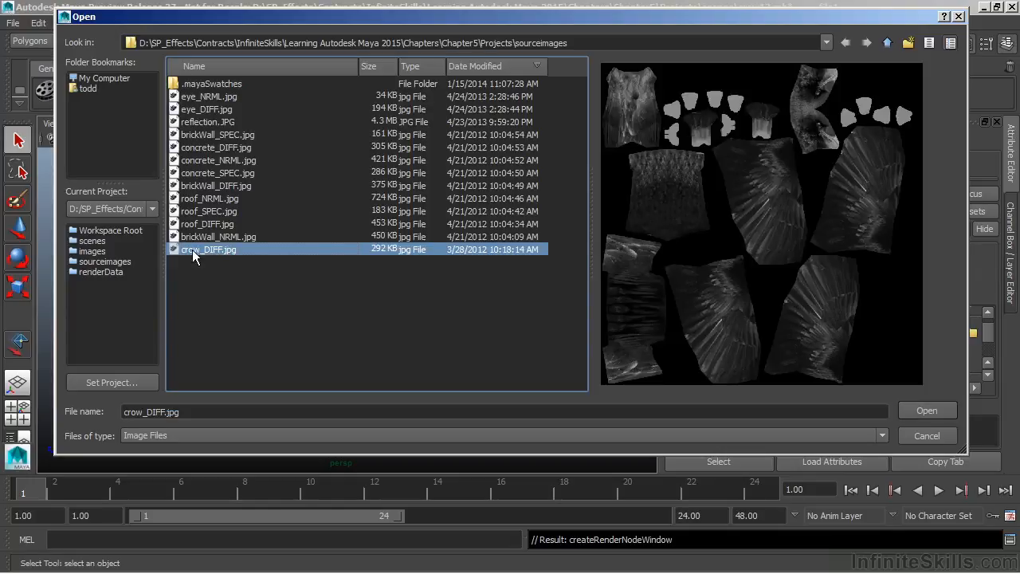
pyautogui.click(928, 410)
# Turn on textured display in the perspective view and inspect the crow's texture and highlights from several angles.
pyautogui.keyDown('alt'); pyautogui.moveTo(346, 279); pyautogui.dragTo(420, 264); pyautogui.keyUp('alt')
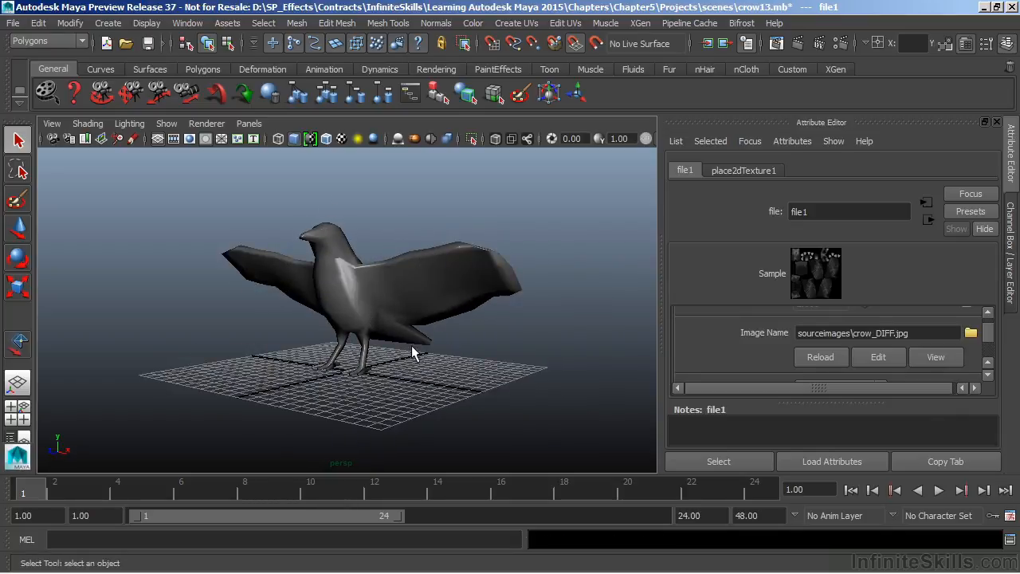
pyautogui.press('6')
pyautogui.keyDown('alt'); pyautogui.moveTo(217, 262); pyautogui.dragTo(471, 400, button='right'); pyautogui.keyUp('alt')
pyautogui.keyDown('alt'); pyautogui.moveTo(470, 399); pyautogui.dragTo(271, 339); pyautogui.keyUp('alt')
pyautogui.keyDown('alt'); pyautogui.moveTo(242, 344); pyautogui.dragTo(392, 296); pyautogui.keyUp('alt')
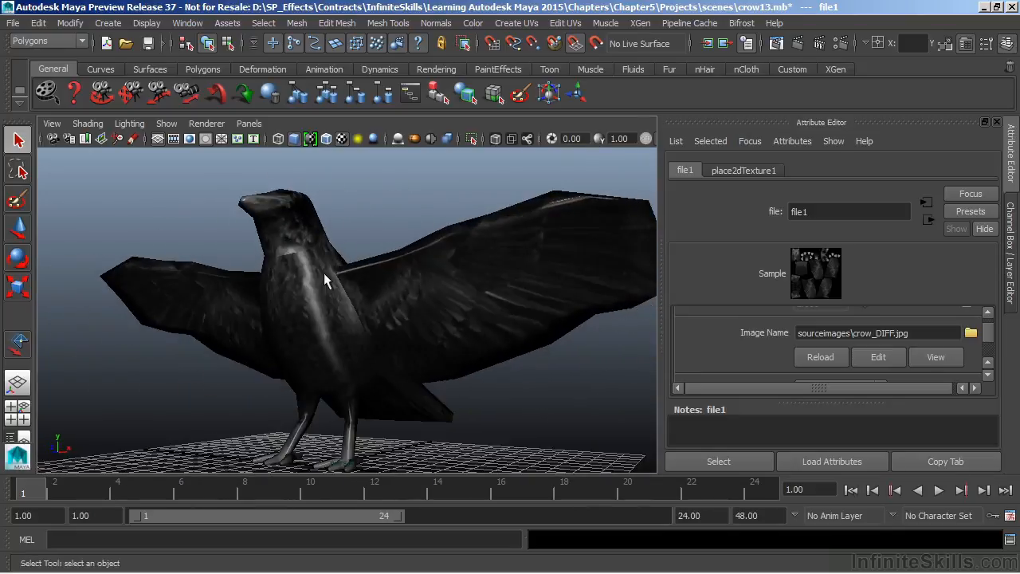
pyautogui.keyDown('alt'); pyautogui.moveTo(324, 260); pyautogui.dragTo(378, 292); pyautogui.keyUp('alt')
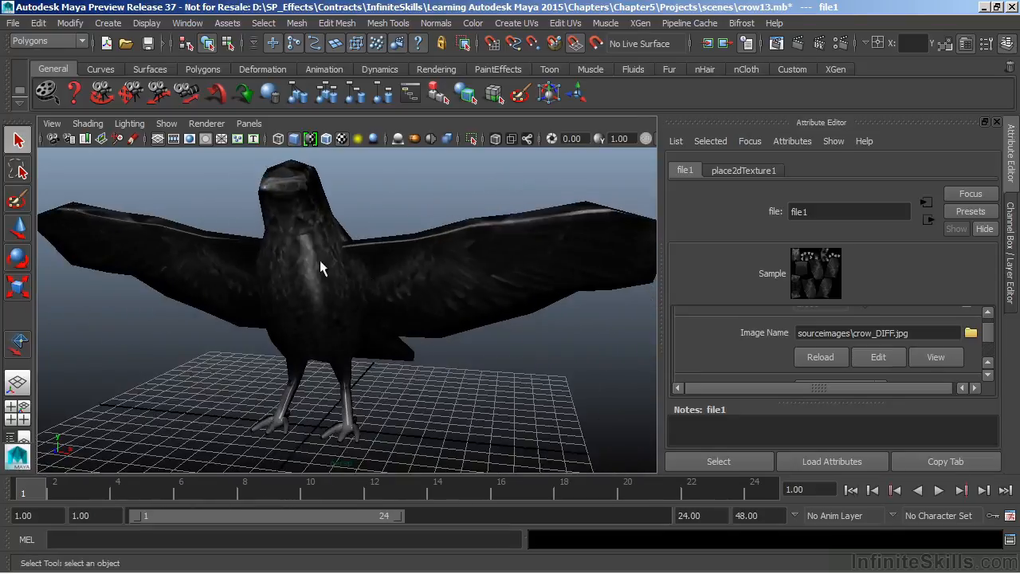
pyautogui.keyDown('alt'); pyautogui.moveTo(504, 296); pyautogui.dragTo(314, 360); pyautogui.keyUp('alt')
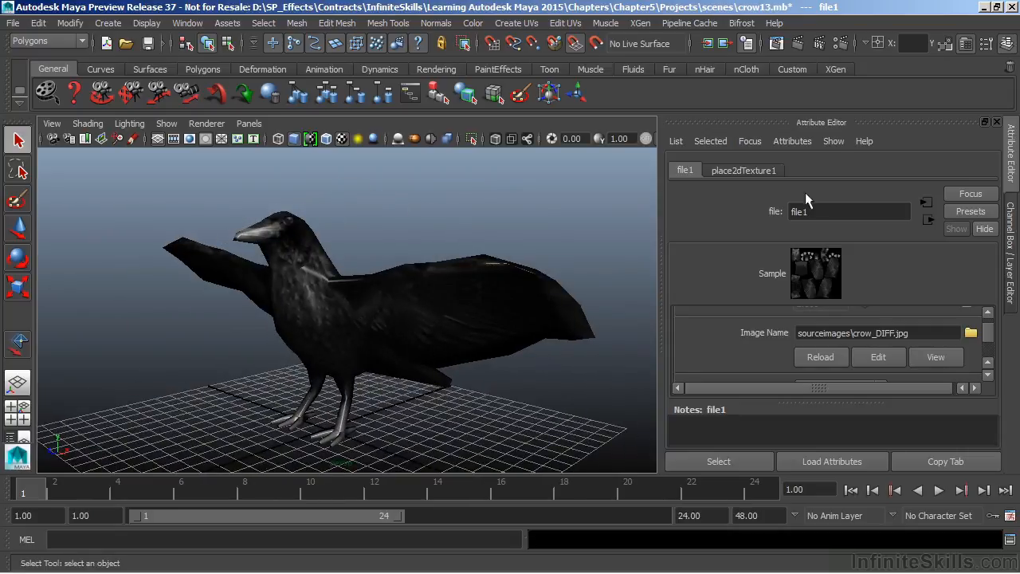
# Connect a new File texture to the Specular Color attribute of the crow's anisotropic material.
pyautogui.click(405, 294)
pyautogui.click(805, 173)
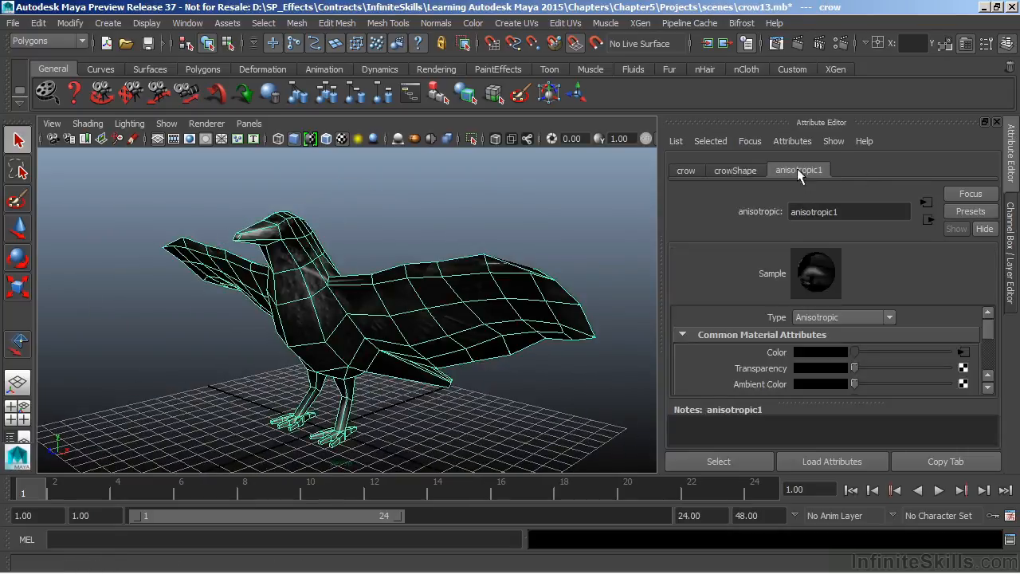
pyautogui.click(988, 388)
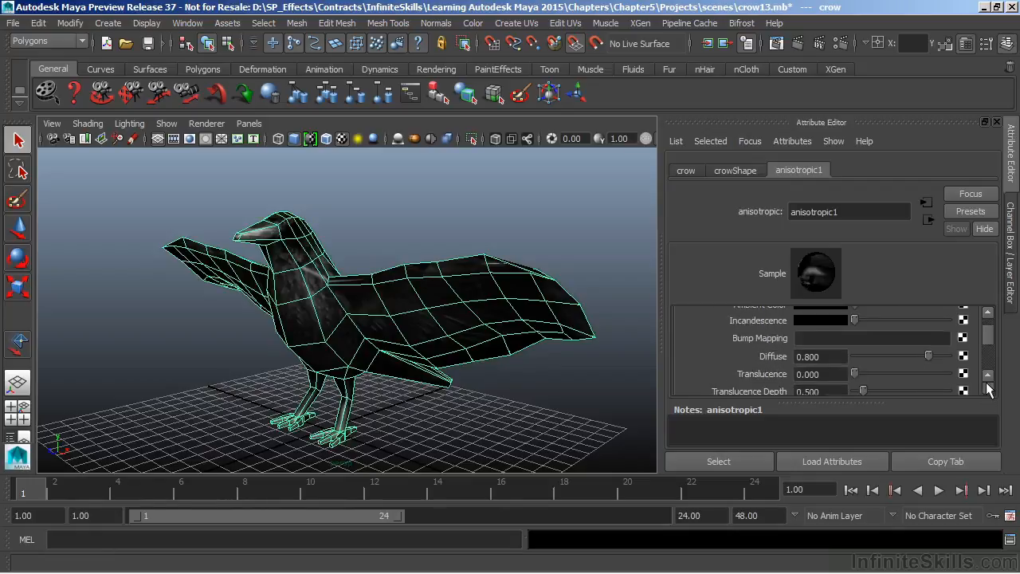
pyautogui.moveTo(987, 387); pyautogui.dragTo(988, 388)
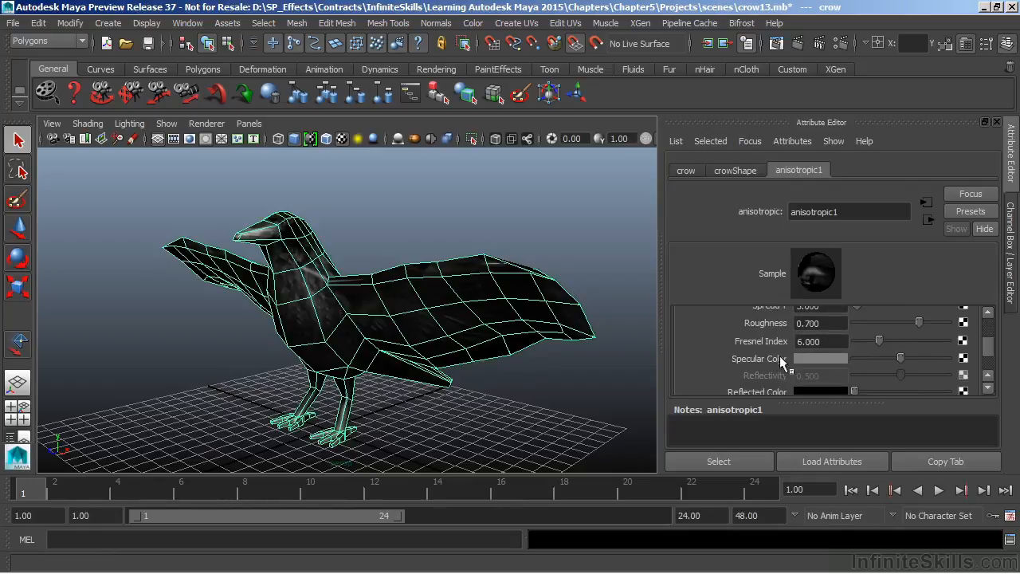
pyautogui.click(963, 358)
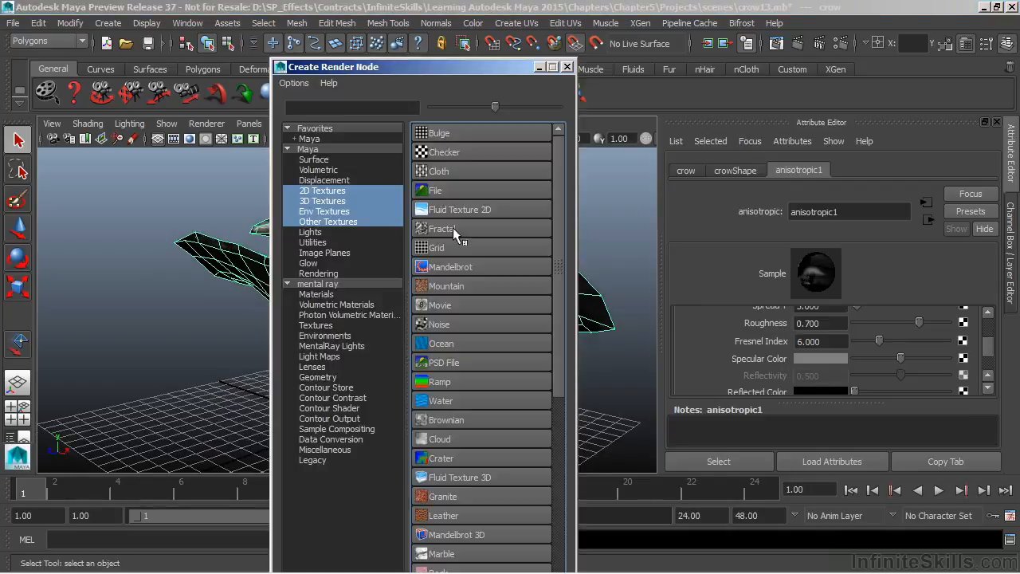
pyautogui.click(437, 190)
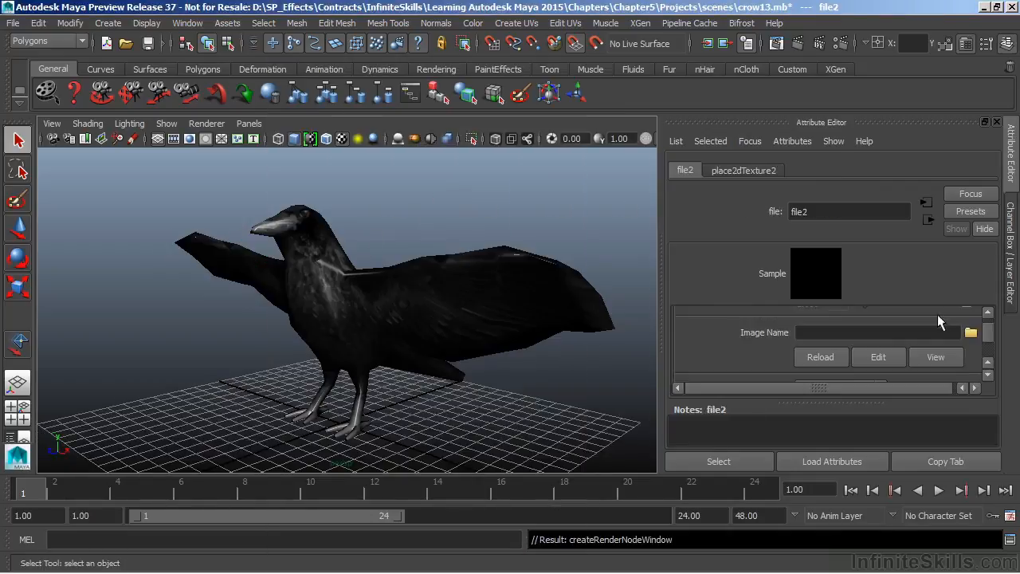
# Load crow_DIFF.jpg as the image of the specular color File texture and check the crow's back.
pyautogui.click(968, 335)
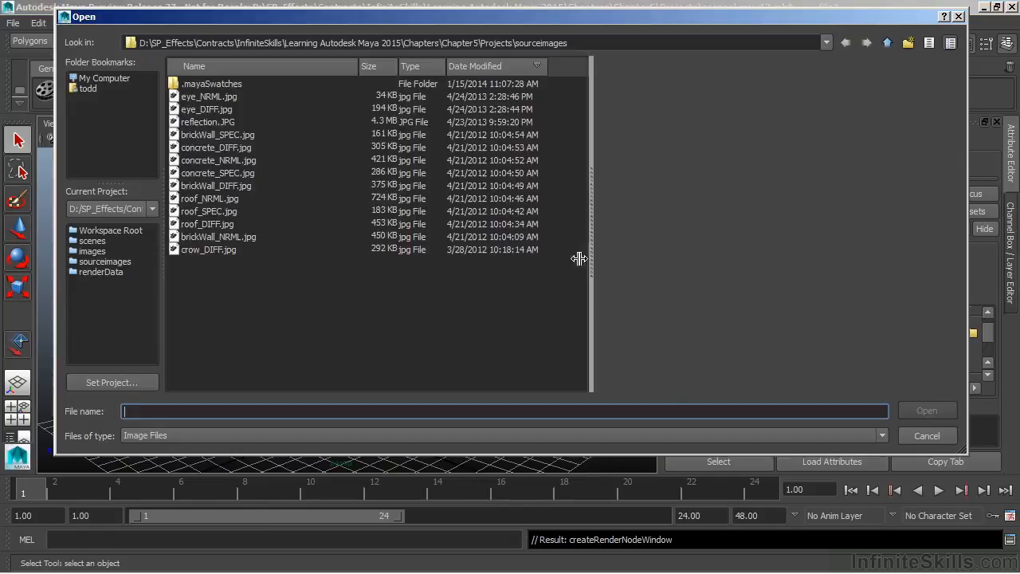
pyautogui.doubleClick(206, 250)
pyautogui.keyDown('alt'); pyautogui.moveTo(210, 252); pyautogui.dragTo(143, 351); pyautogui.keyUp('alt')
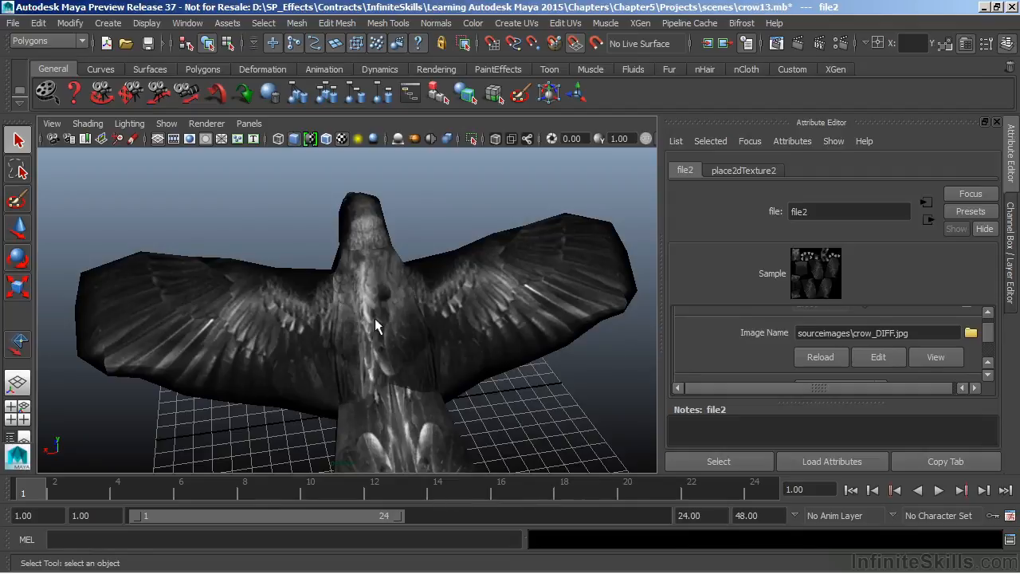